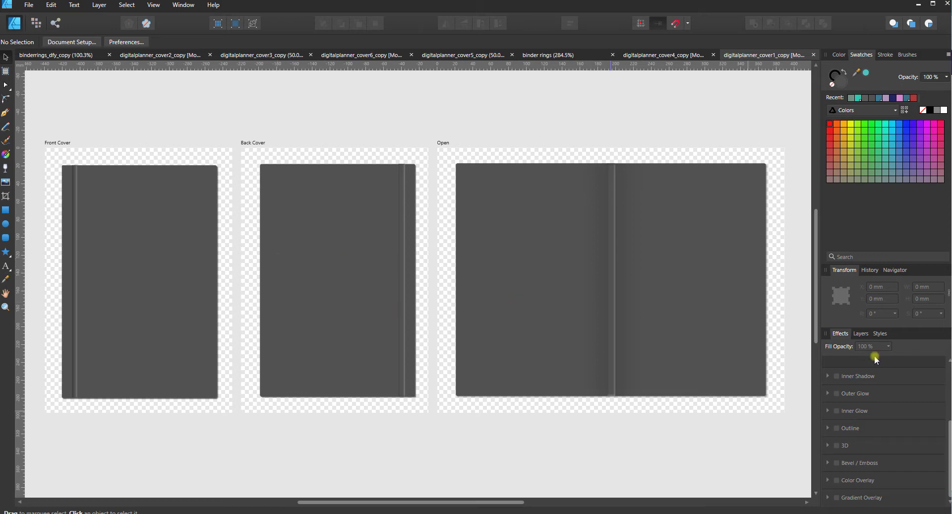
Step: Collapse the Front Cover and Open artboards in the layer list and select the Front Cover artboard
left_click(862, 335)
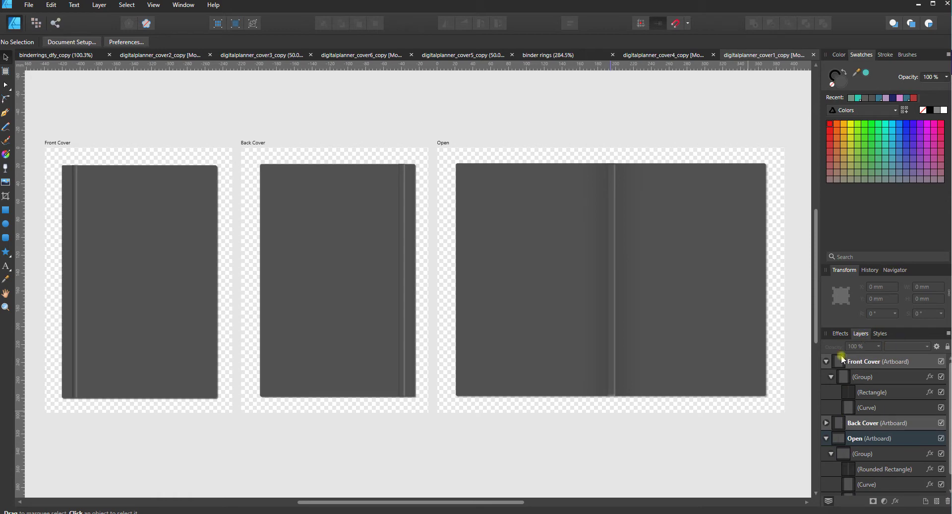
left_click(827, 361)
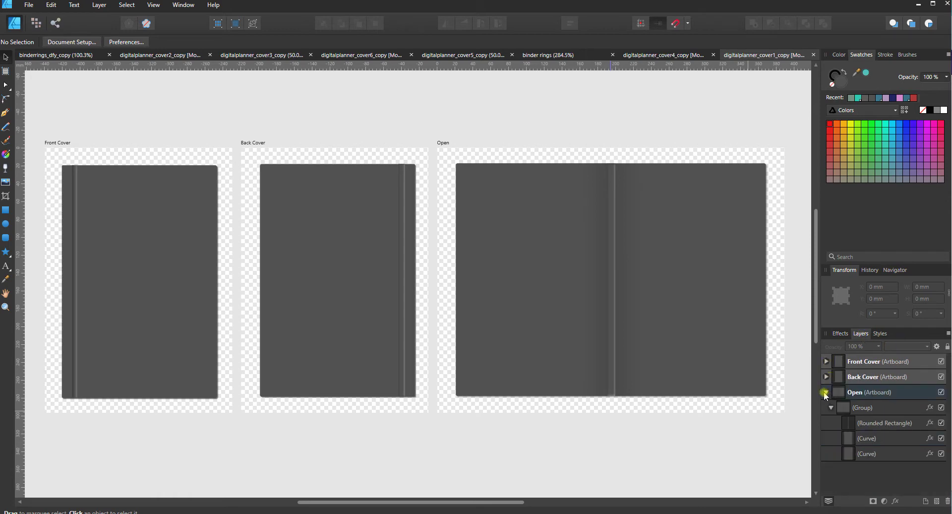
left_click(824, 392)
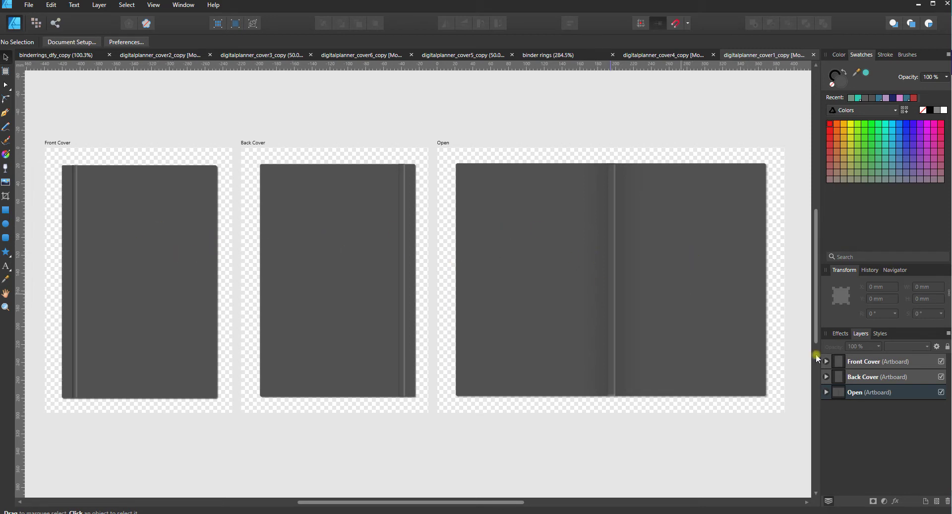
left_click(883, 361)
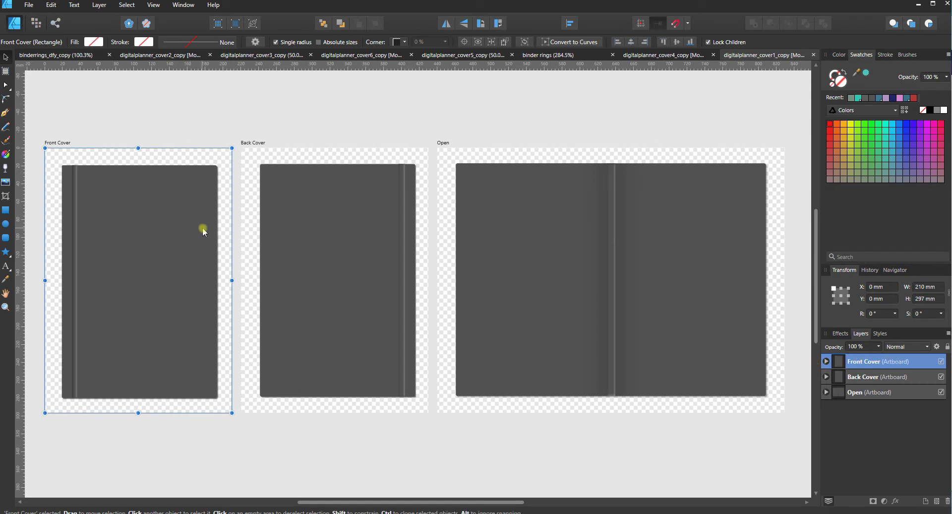
Step: Fill the front cover group with a dark red using the HSL Color Wheel
left_click(187, 226)
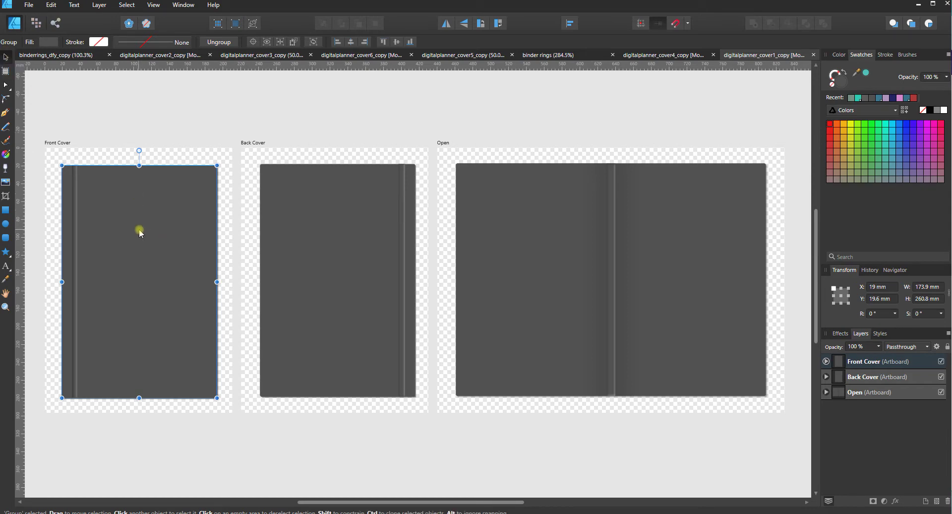
left_click(50, 42)
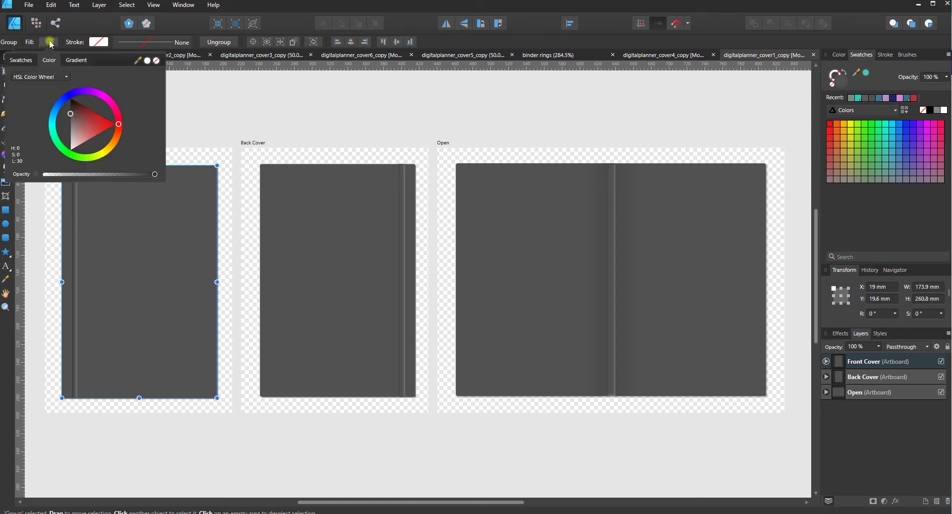
left_click_drag(82, 119, 90, 120)
Step: Look through the swatch palettes, including PANTONE+ Metallics Coated, and fill the front cover with a muted grey-green from the Colors palette
left_click(22, 60)
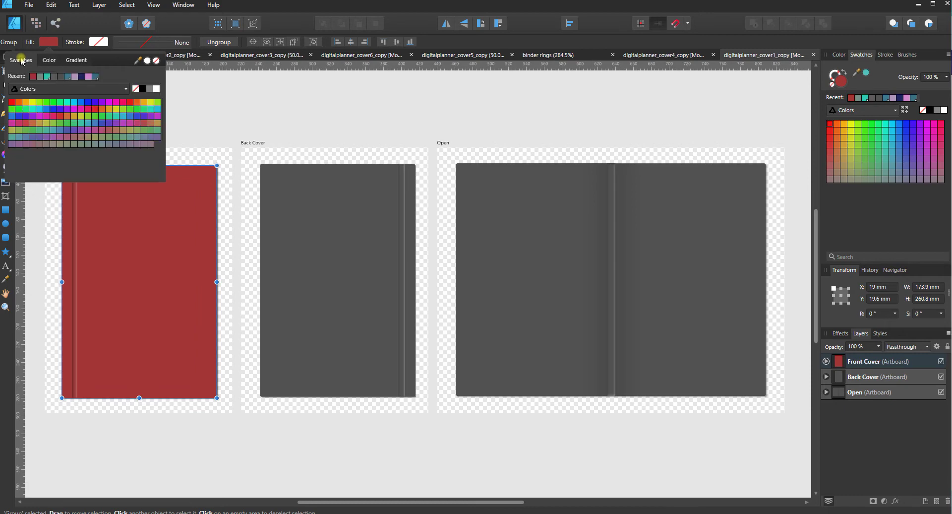
left_click(109, 89)
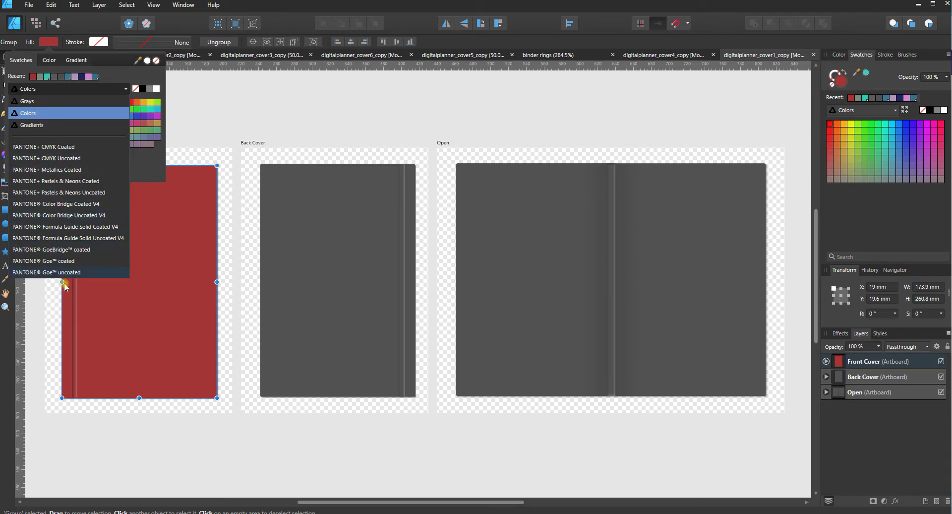
key("Escape")
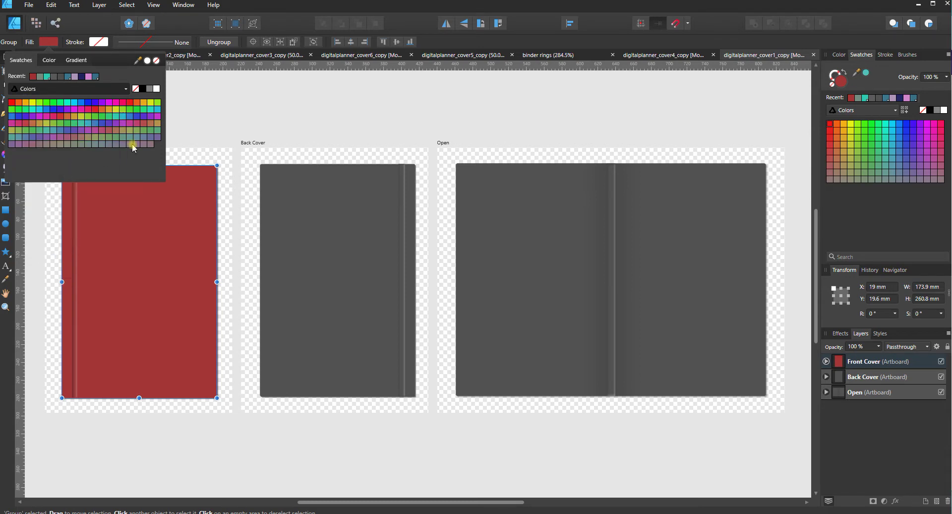
key("Down")
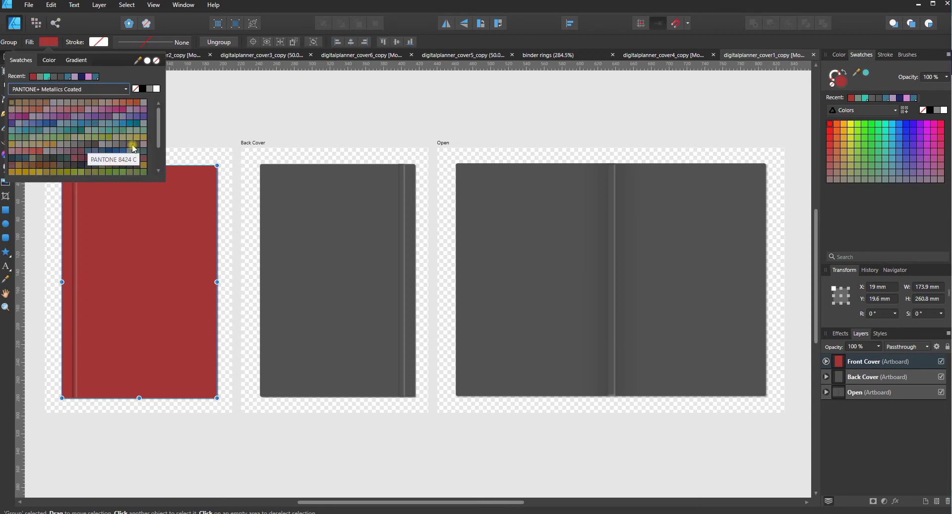
left_click(111, 95)
key("Escape")
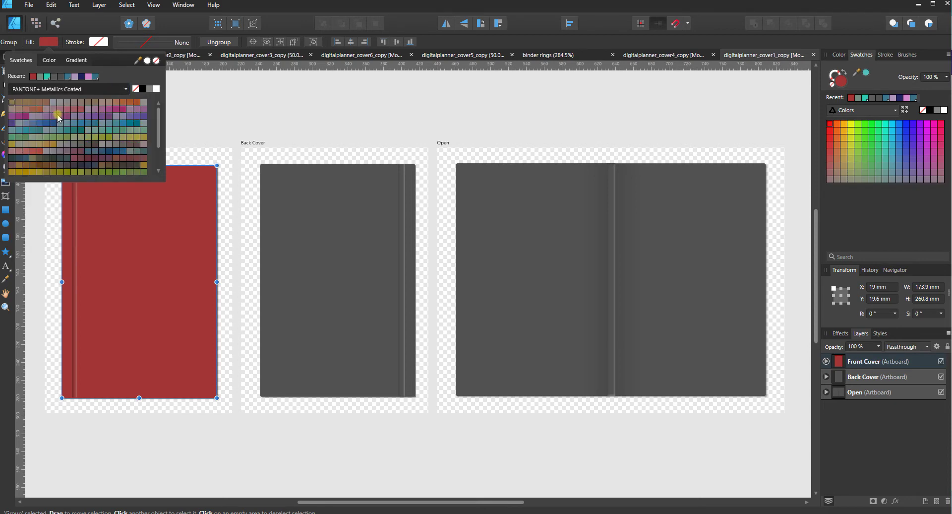
key("Up")
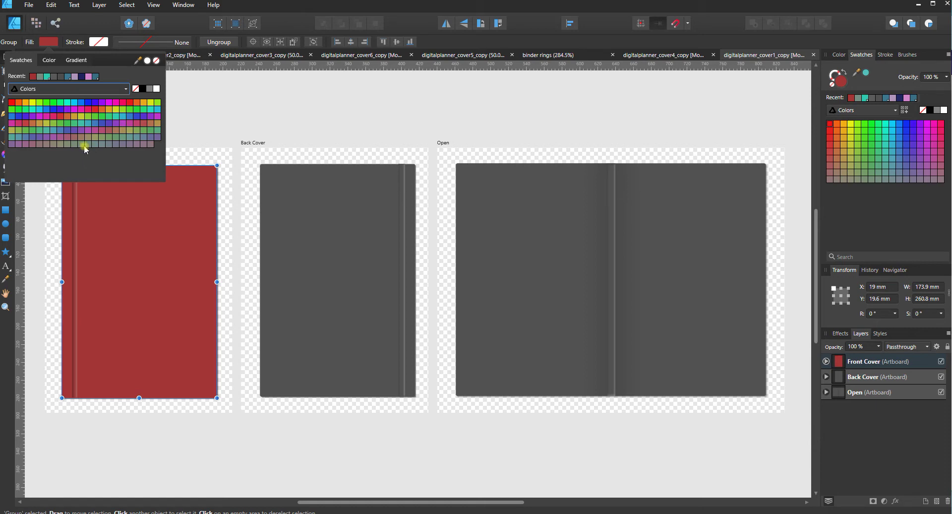
left_click(86, 144)
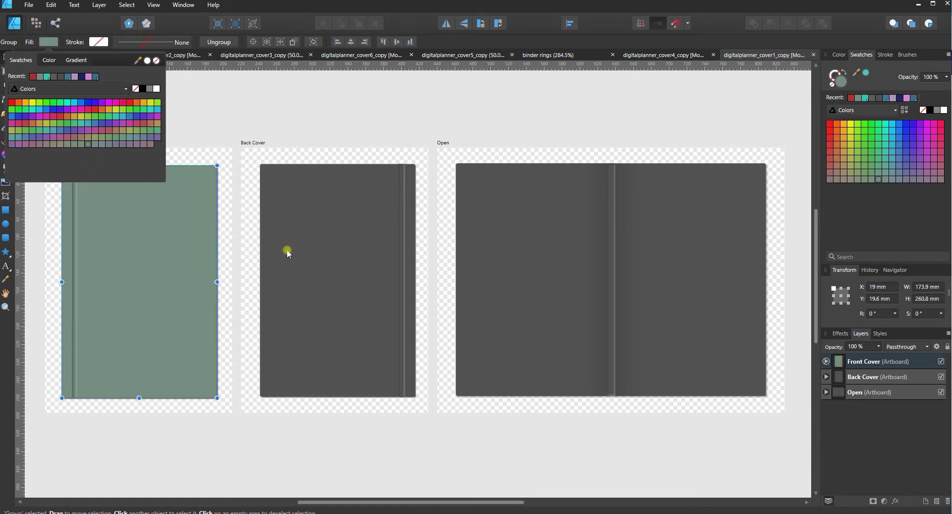
left_click(238, 118)
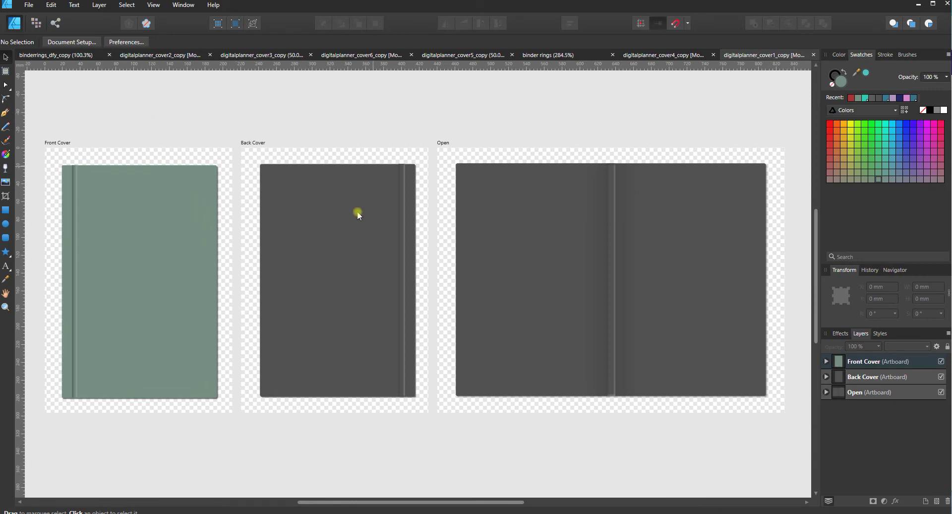
Step: Fill the back cover group with the same muted grey-green from the recent swatches
left_click(358, 240)
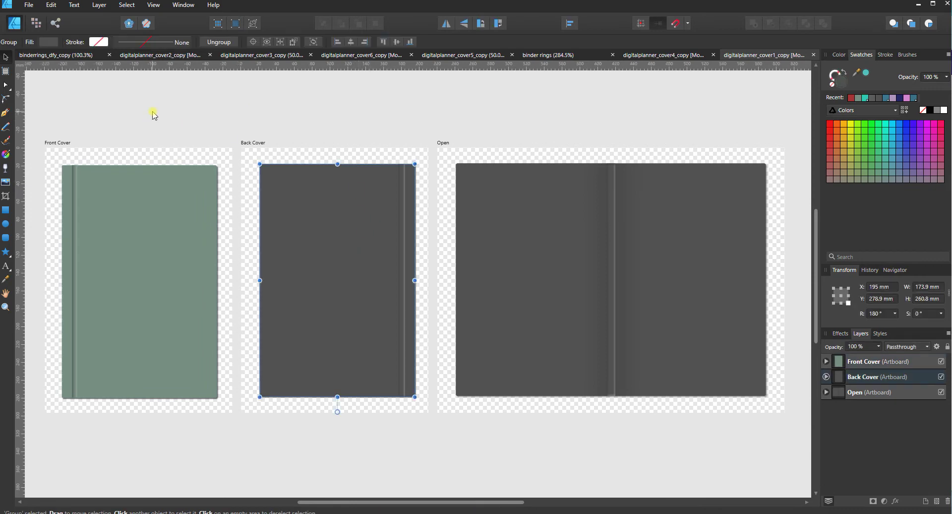
left_click(46, 42)
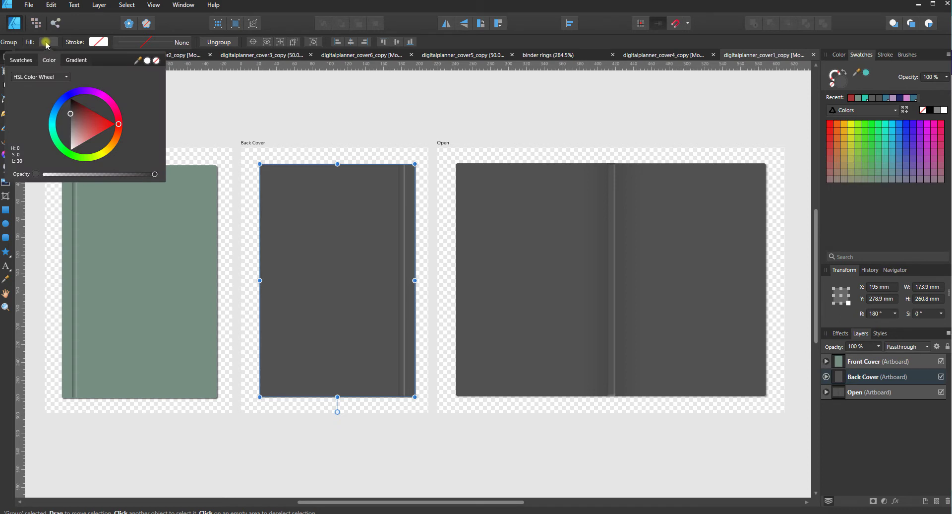
left_click(22, 60)
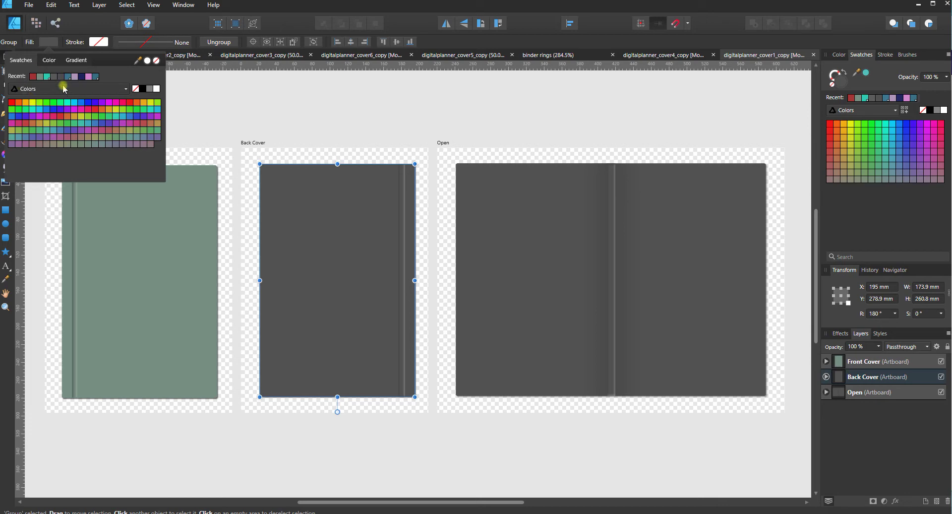
left_click(41, 77)
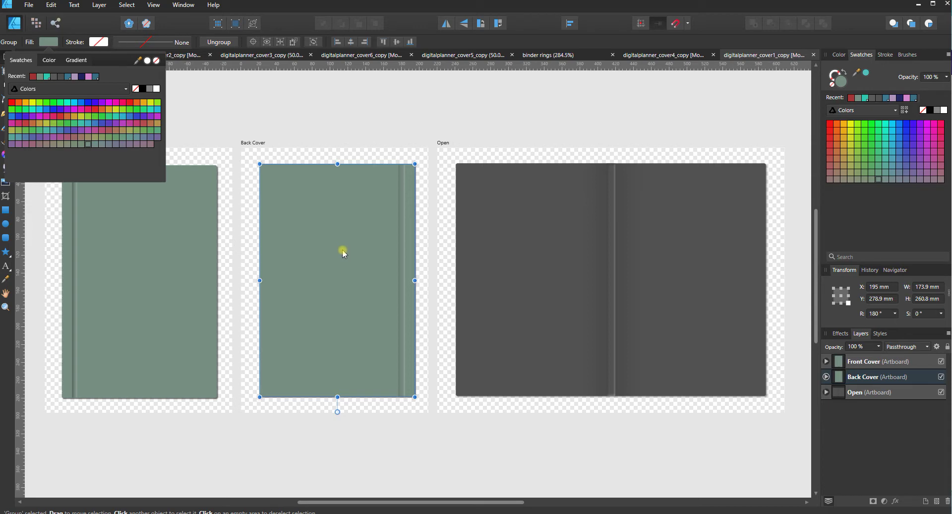
Step: Fill the group on the Open artboard with the recent muted grey-green swatch and deselect it
left_click(543, 240)
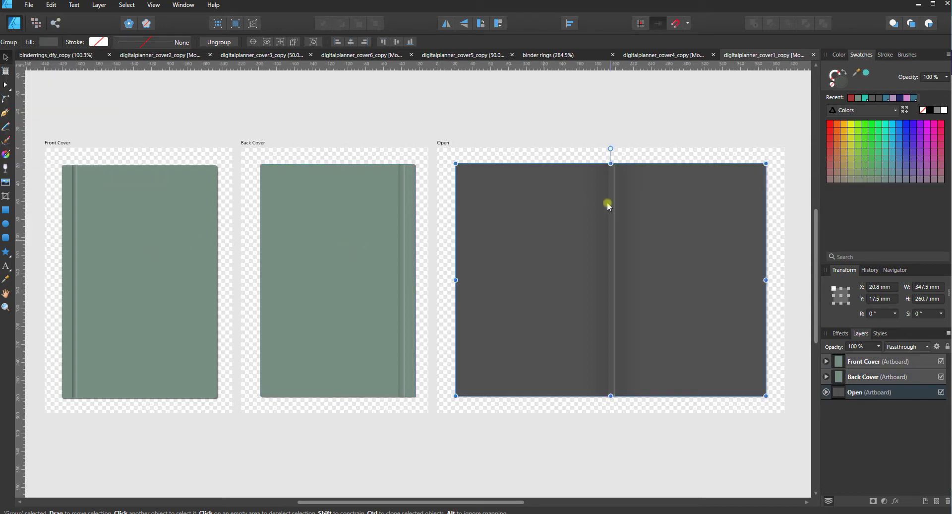
left_click(50, 42)
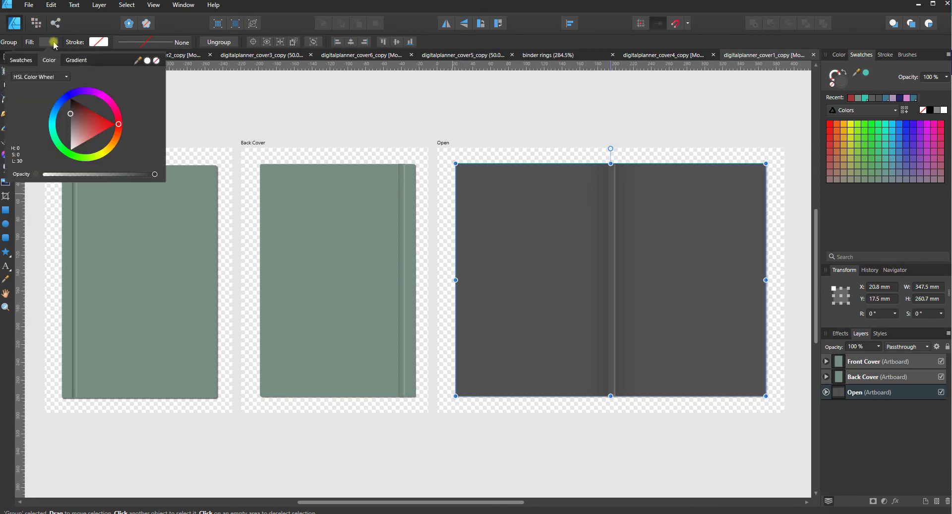
left_click(22, 60)
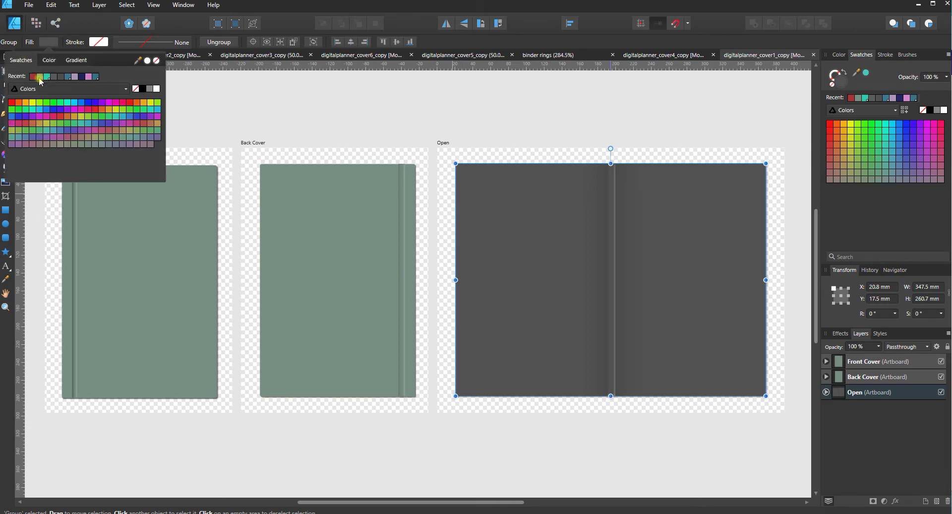
left_click(40, 77)
left_click(367, 95)
left_click(367, 95)
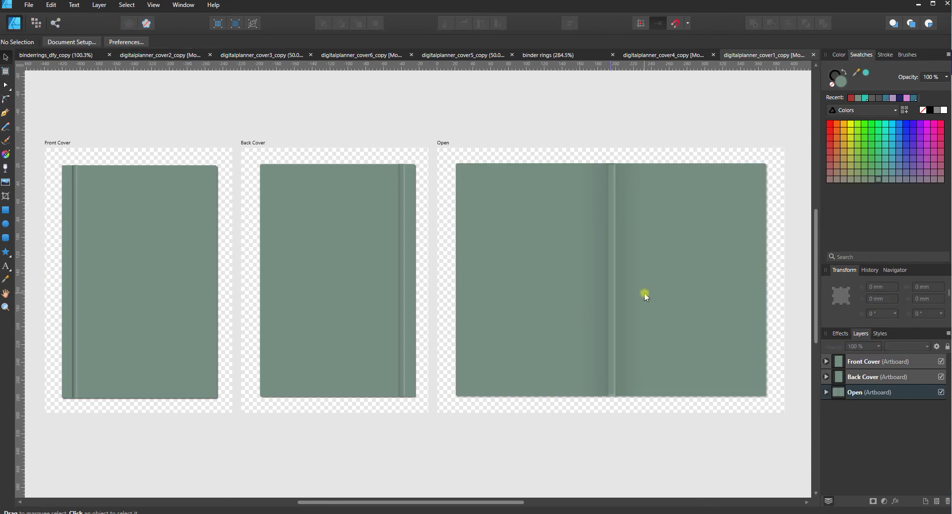
Step: Review the JPEG export settings for the Open artboard and close them without exporting
left_click(29, 8)
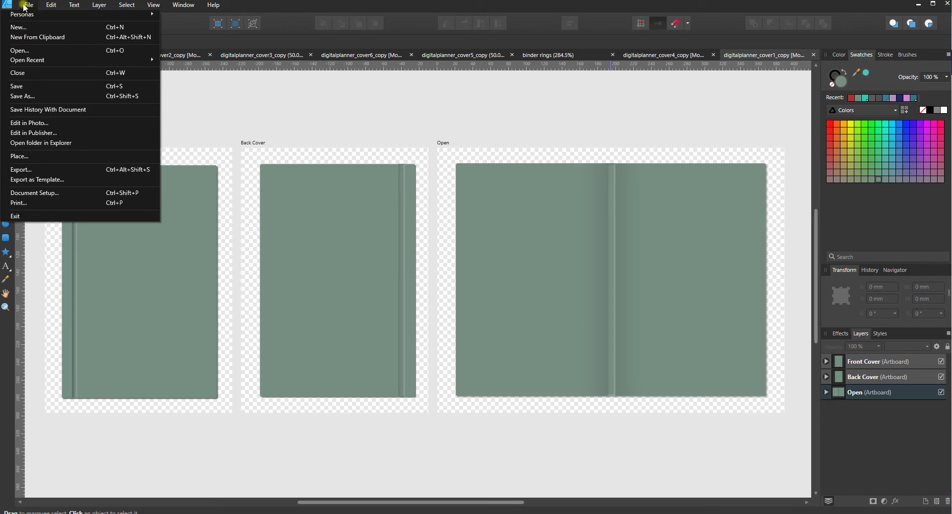
left_click(21, 169)
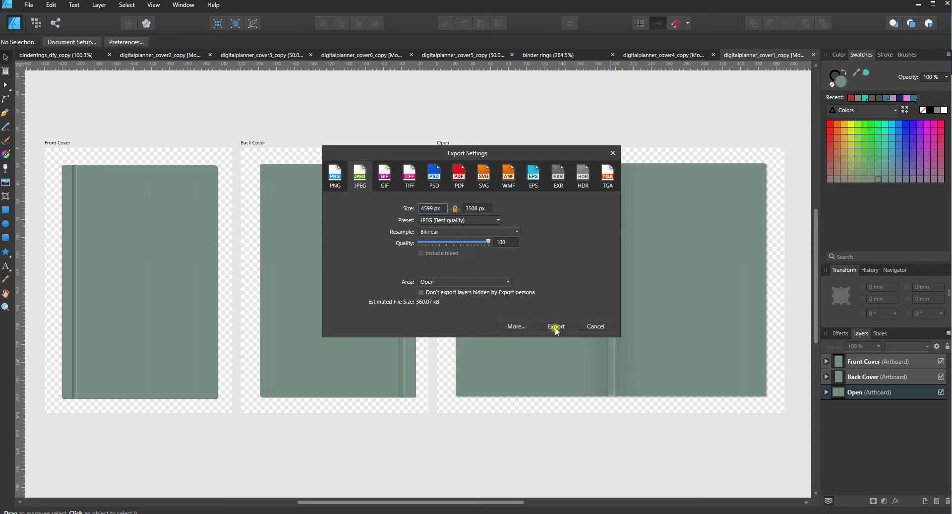
left_click(613, 153)
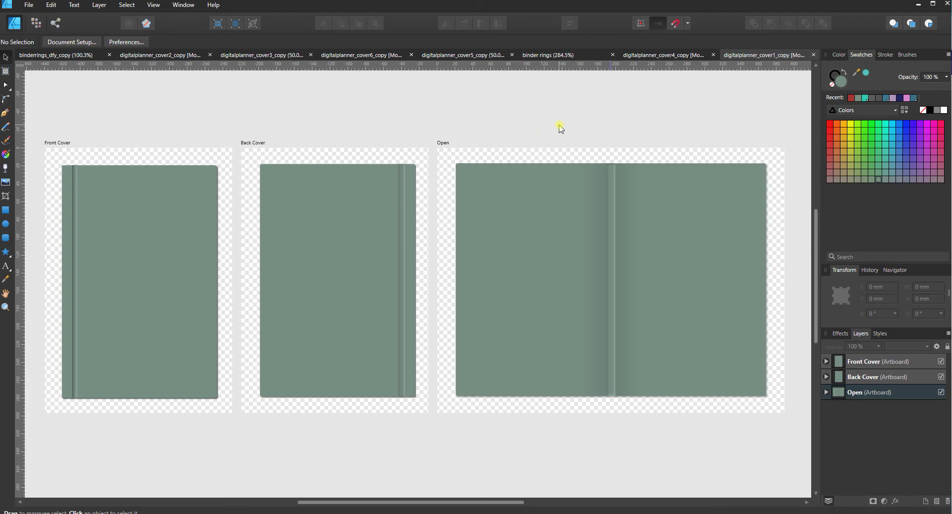
Step: Give the front cover group a bitmap fill with the Fill Tool, using the image leather-1838494_1920.jpg
left_click(150, 205)
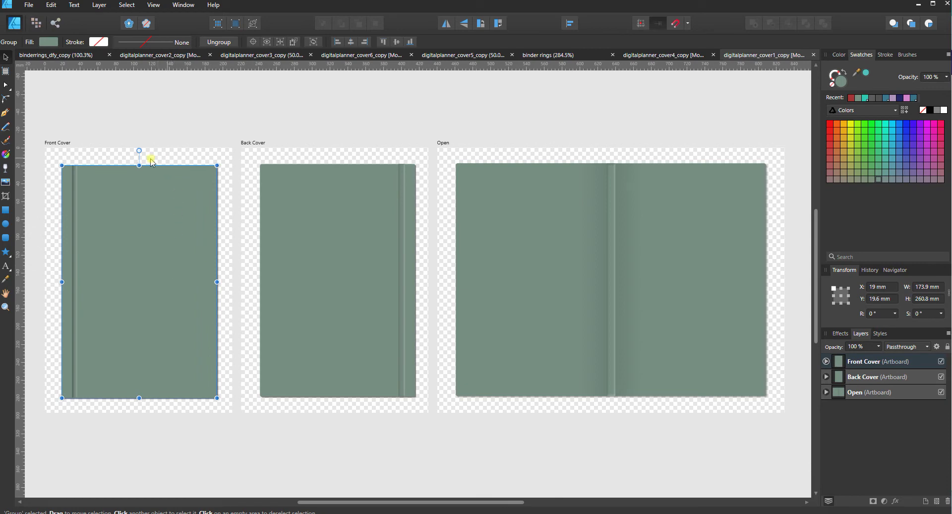
left_click(8, 158)
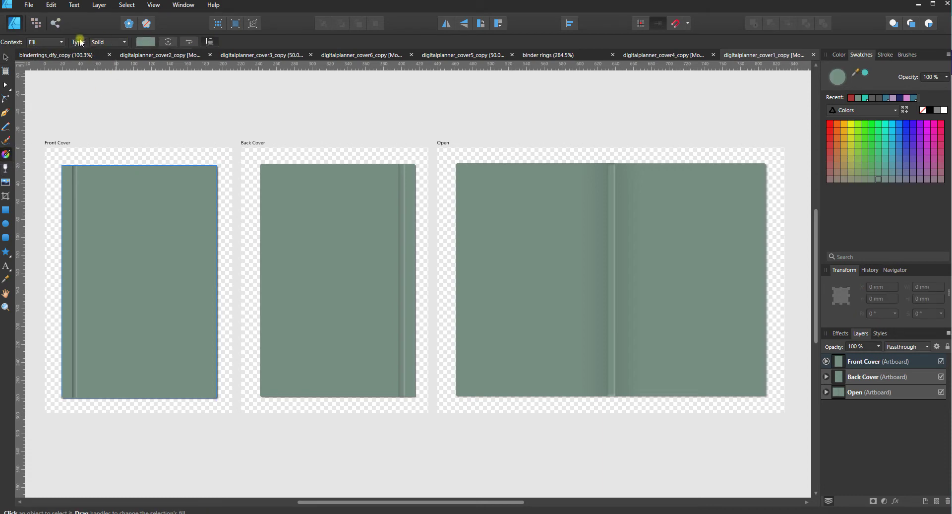
left_click(210, 41)
left_click(108, 43)
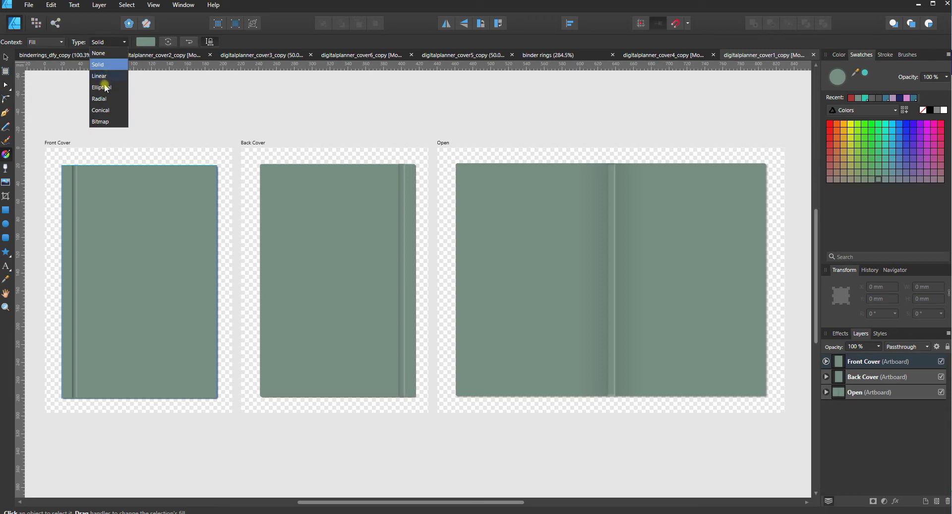
left_click(100, 121)
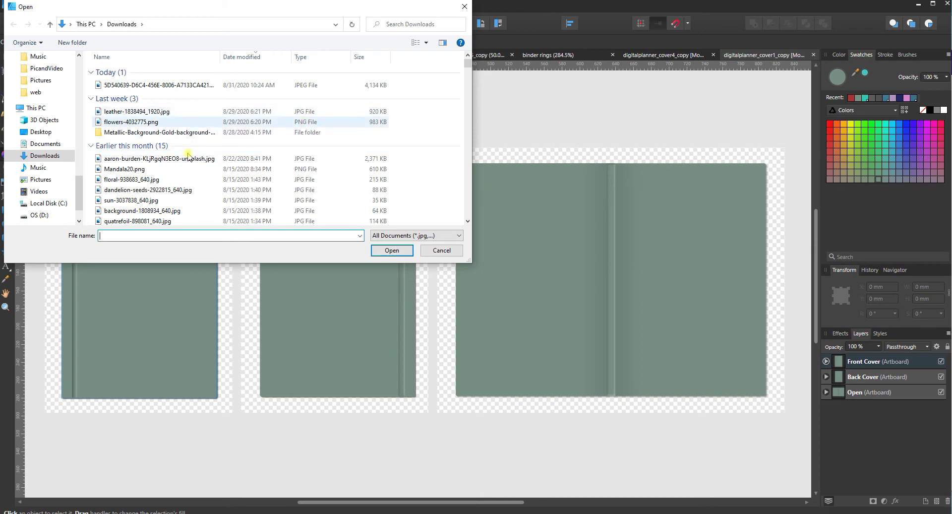
left_click(126, 115)
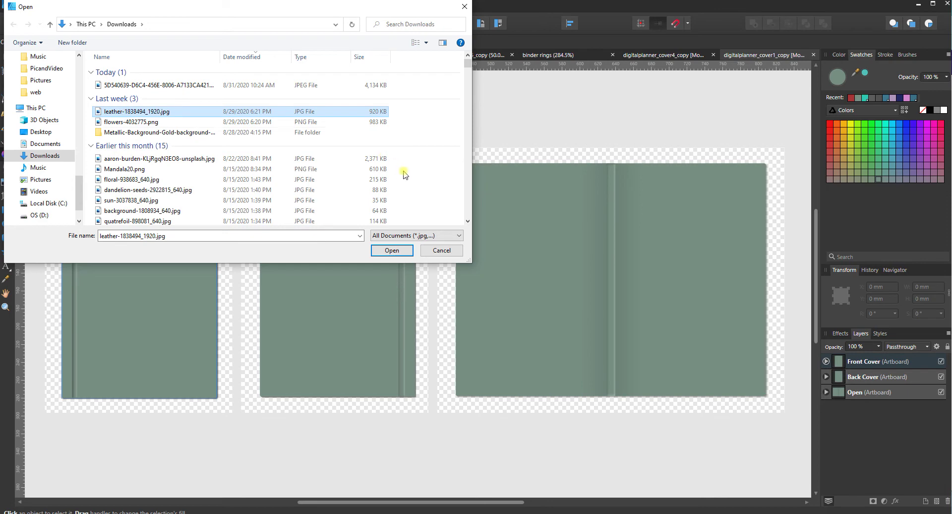
left_click(402, 251)
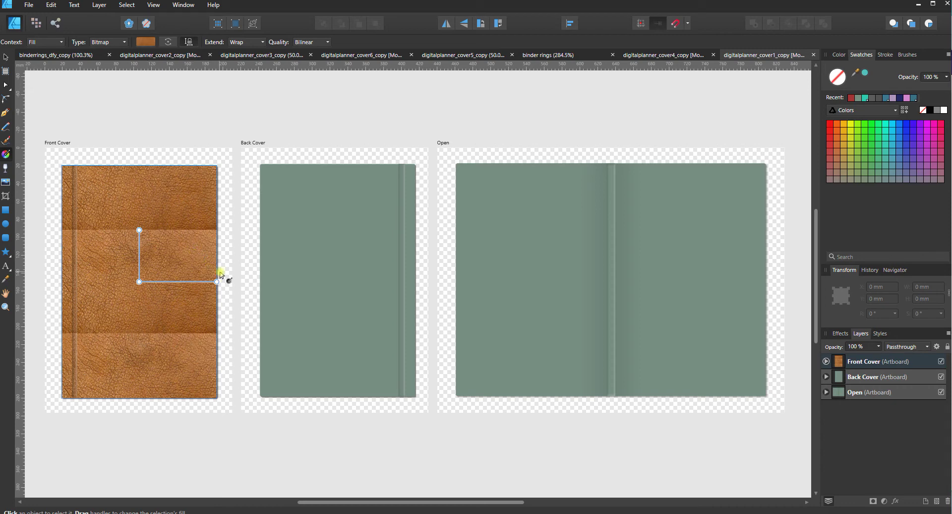
Step: Rotate and stretch the leather bitmap fill so a single tile spans the whole front cover
left_click_drag(217, 282, 140, 370)
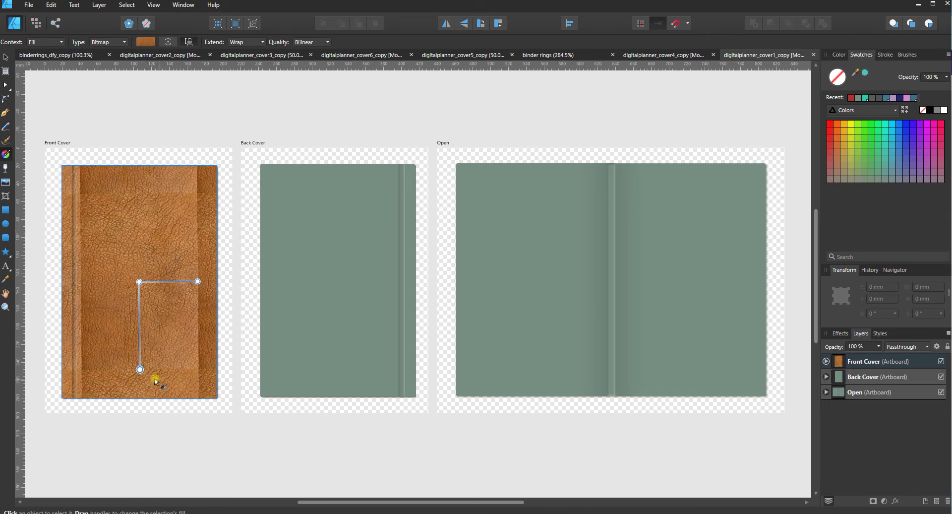
left_click_drag(140, 369, 139, 400)
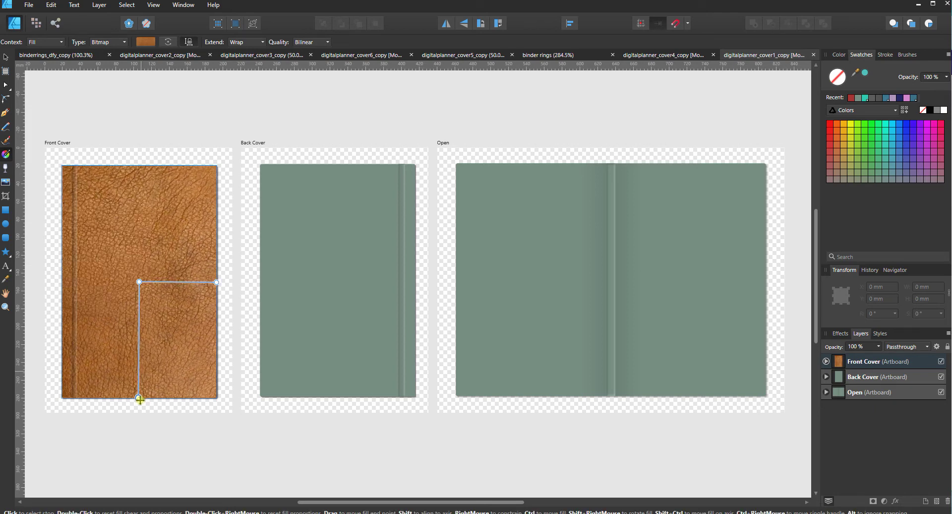
left_click(188, 44)
Step: Give the back cover group a bitmap fill with the Fill Tool, using the image floral-938683_640.jpg
left_click(285, 260)
left_click(6, 58)
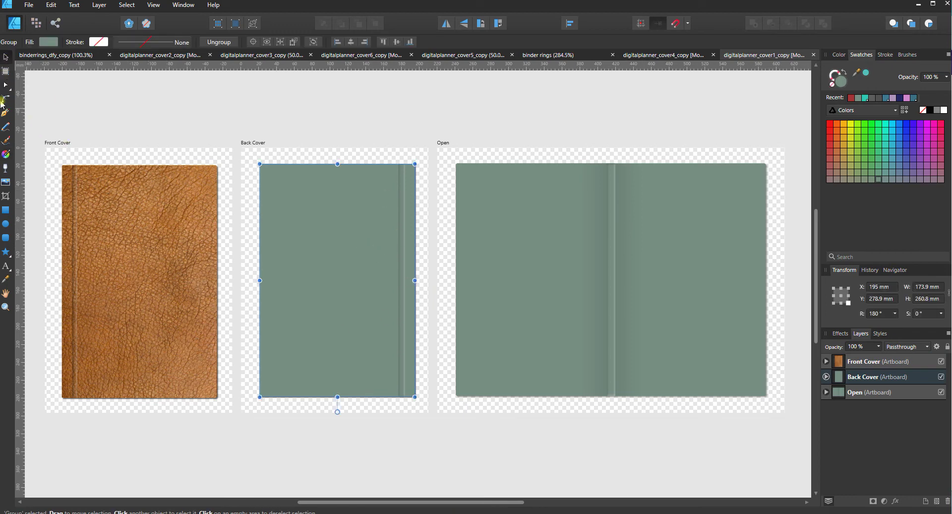
left_click(7, 155)
left_click(111, 42)
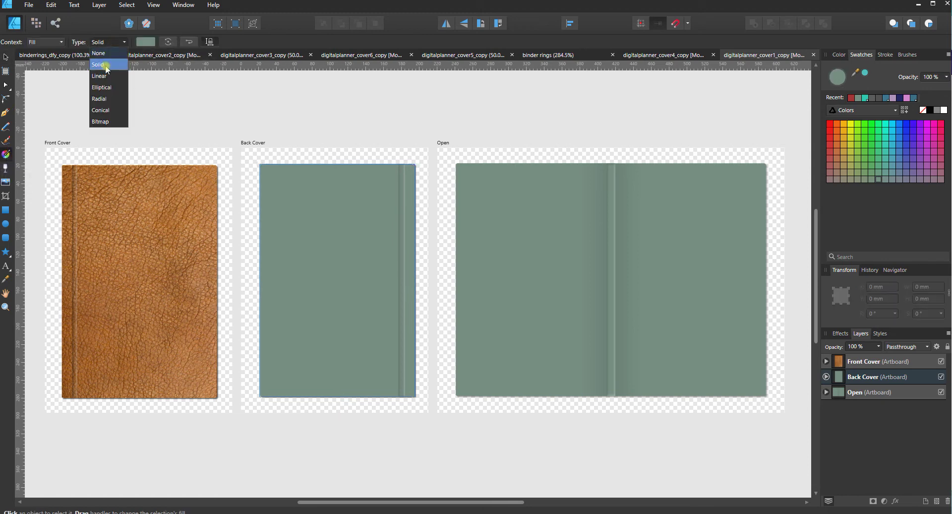
left_click(100, 122)
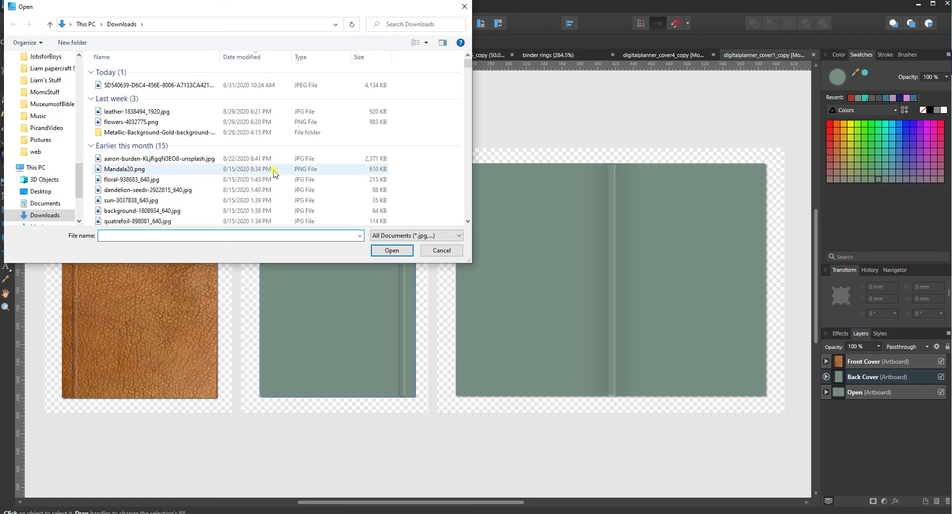
left_click(238, 180)
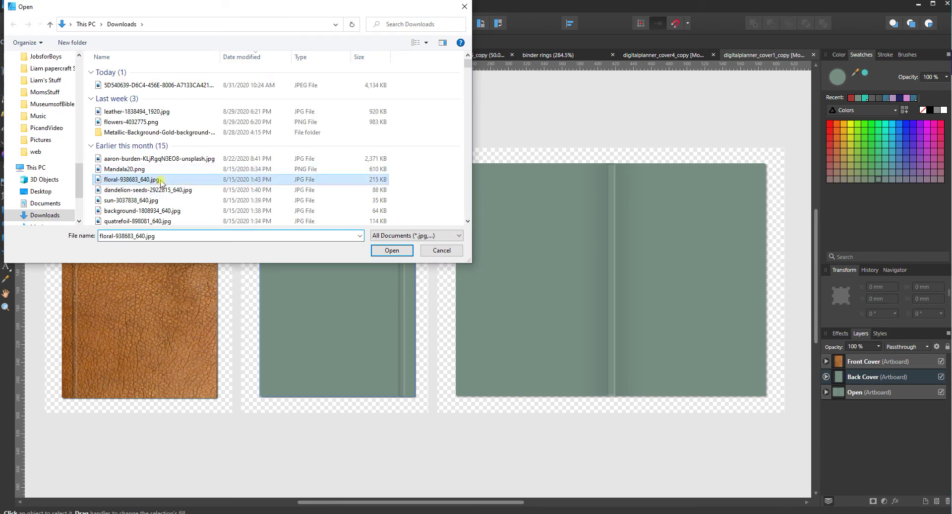
left_click(384, 252)
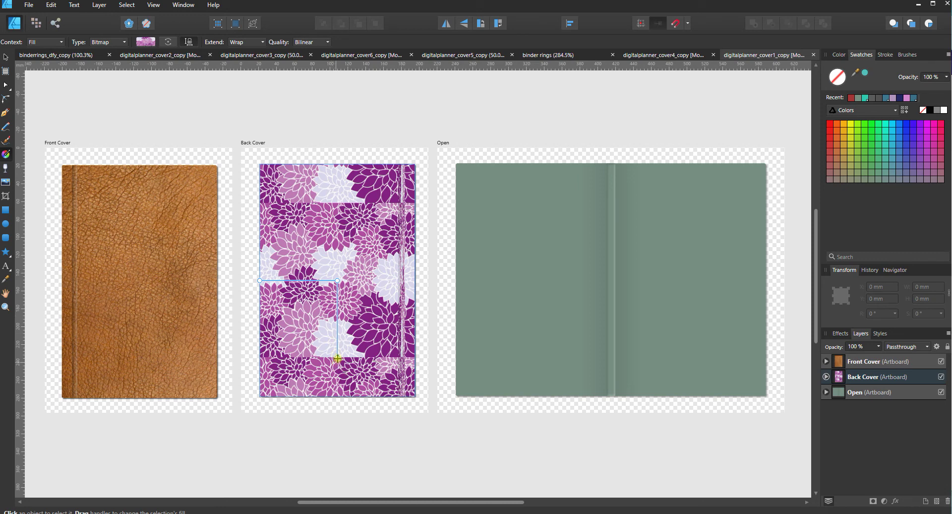
Step: Enlarge the floral bitmap fill until it reaches the back cover's lower edge, and deselect the cover
left_click_drag(337, 358, 338, 361)
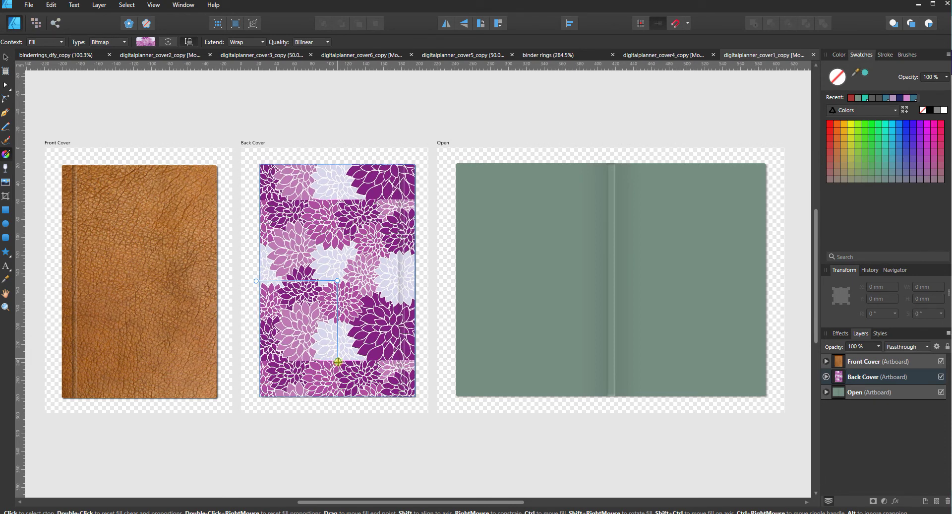
left_click_drag(338, 362, 337, 362)
left_click_drag(338, 363, 338, 400)
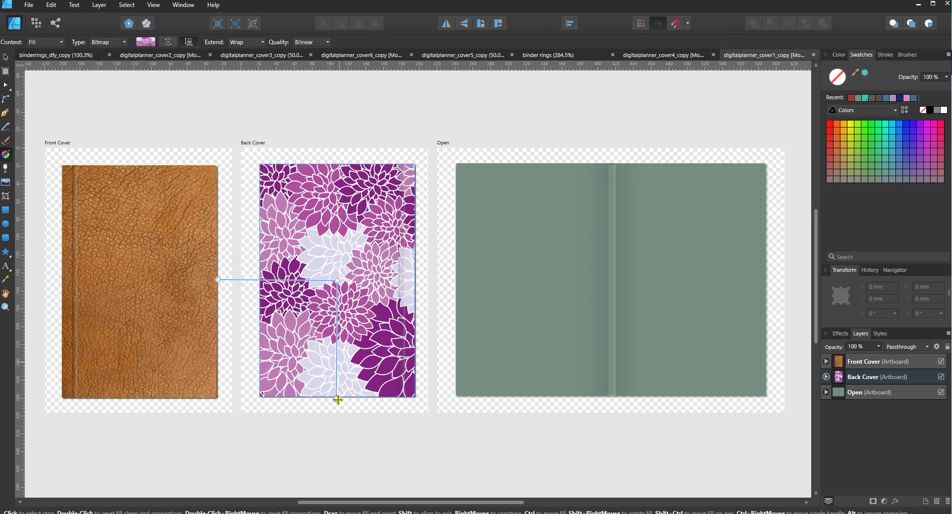
left_click(385, 417)
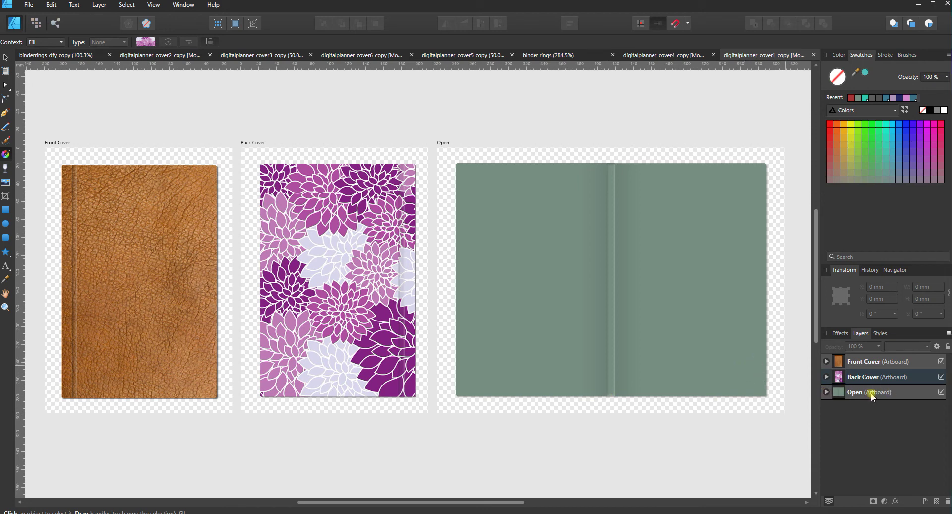
Step: Expand the Open artboard's group and select its left and right cover curves in turn to identify them
left_click(826, 392)
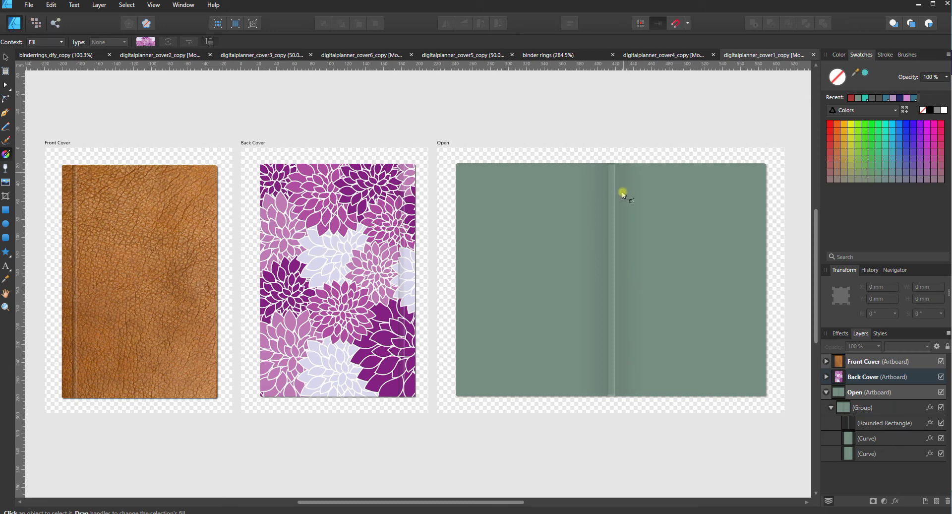
left_click(846, 433)
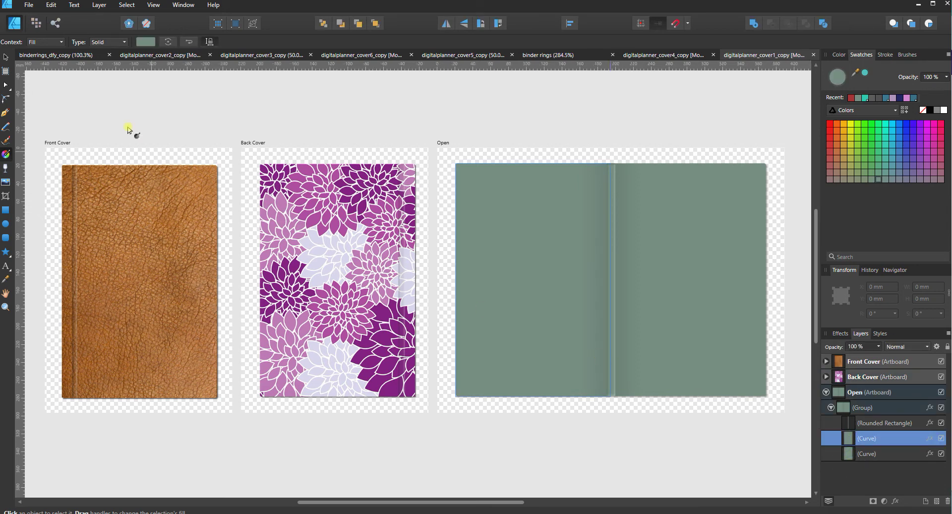
left_click(6, 57)
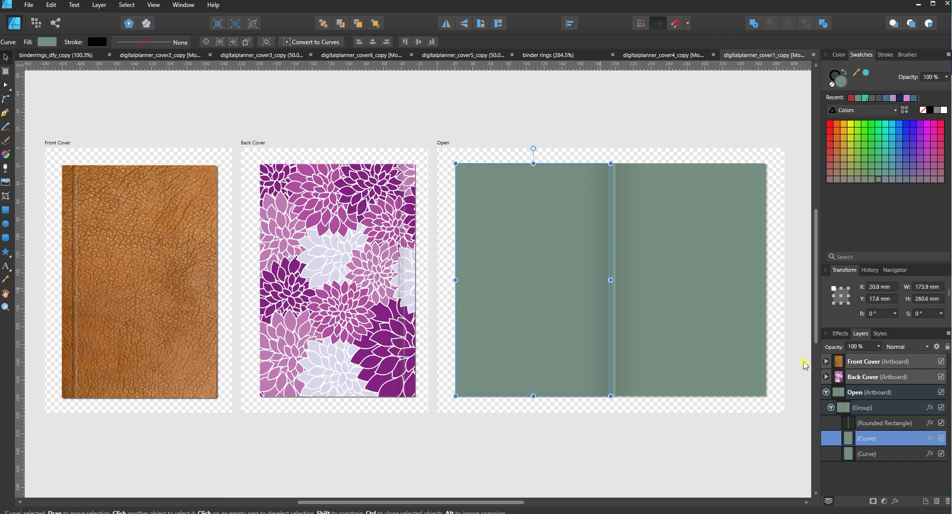
double_click(874, 437)
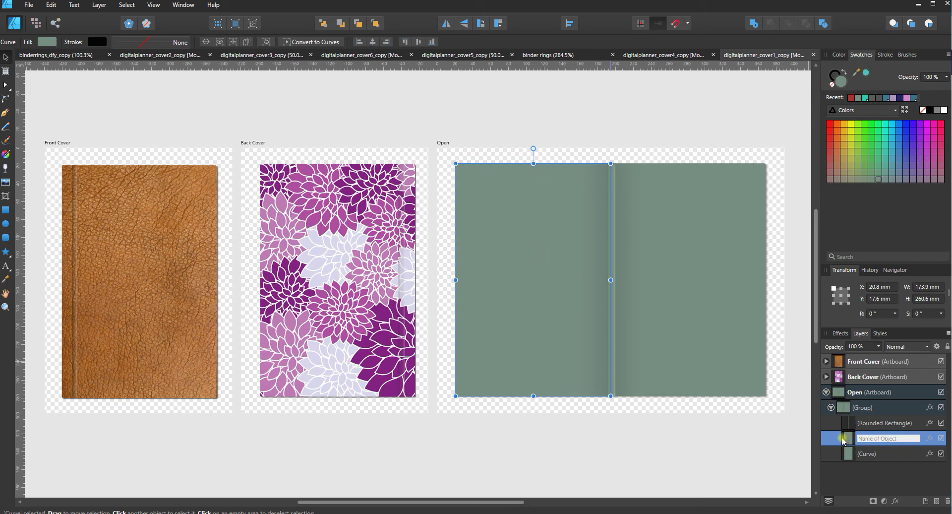
key("Escape")
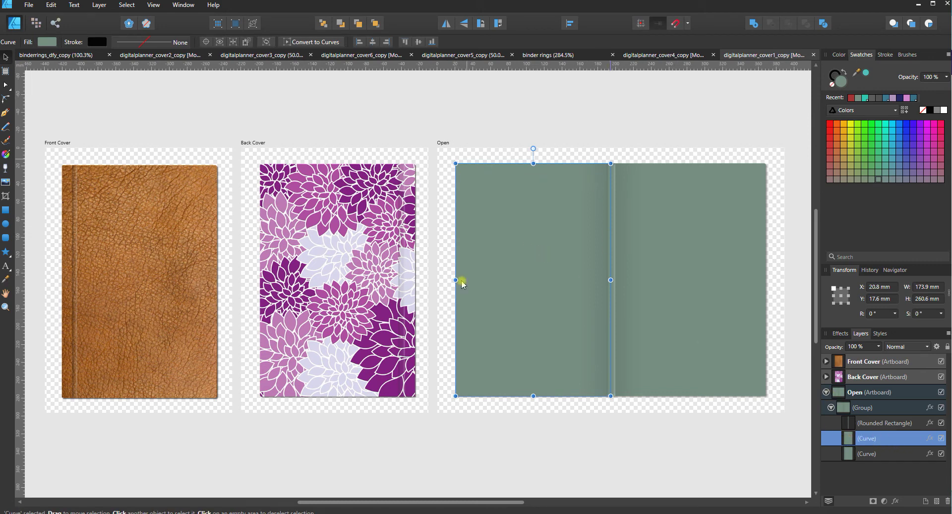
left_click(872, 455)
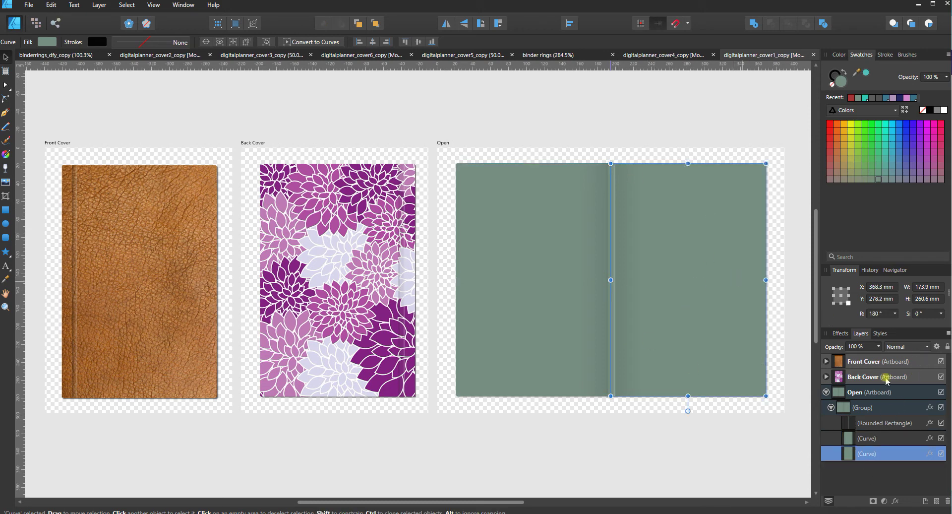
Step: Show the layer effects of the open cover's right half and review the list of available Studio panels
left_click(842, 334)
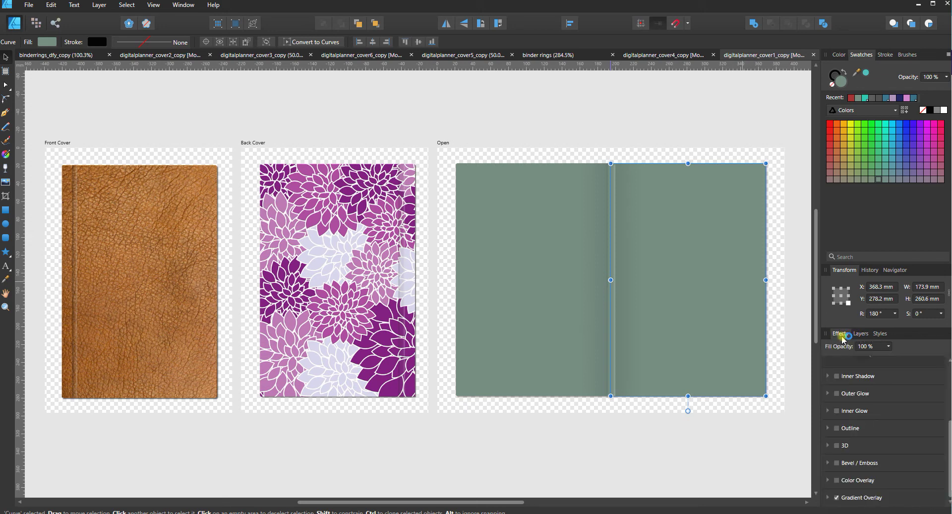
left_click(857, 341)
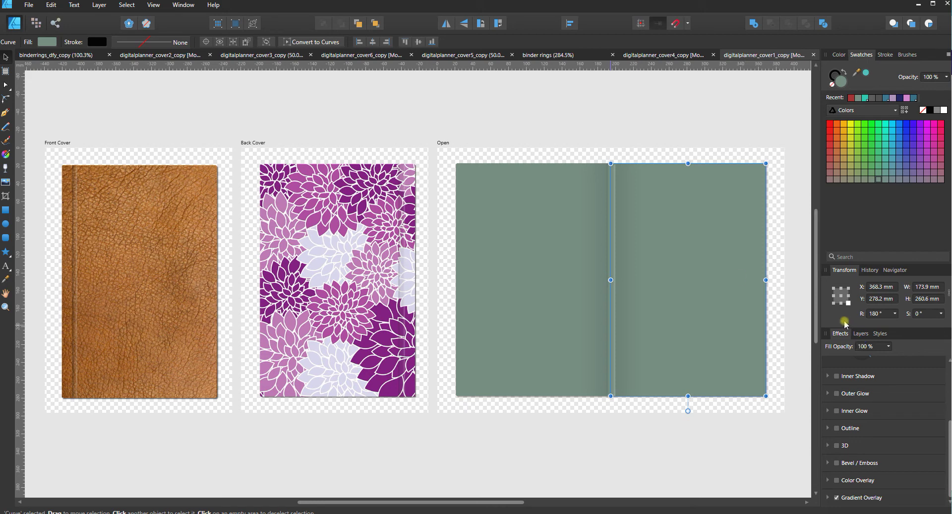
left_click(150, 6)
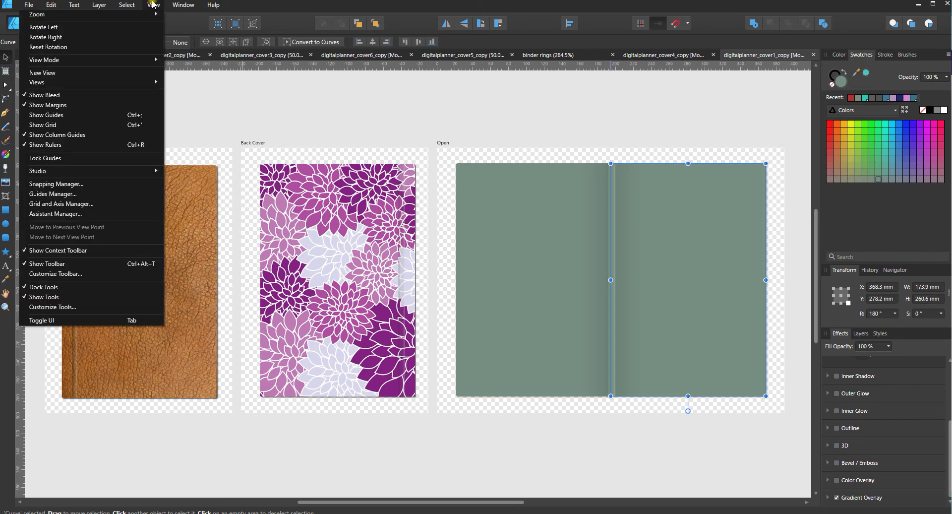
mouse_move(95, 171)
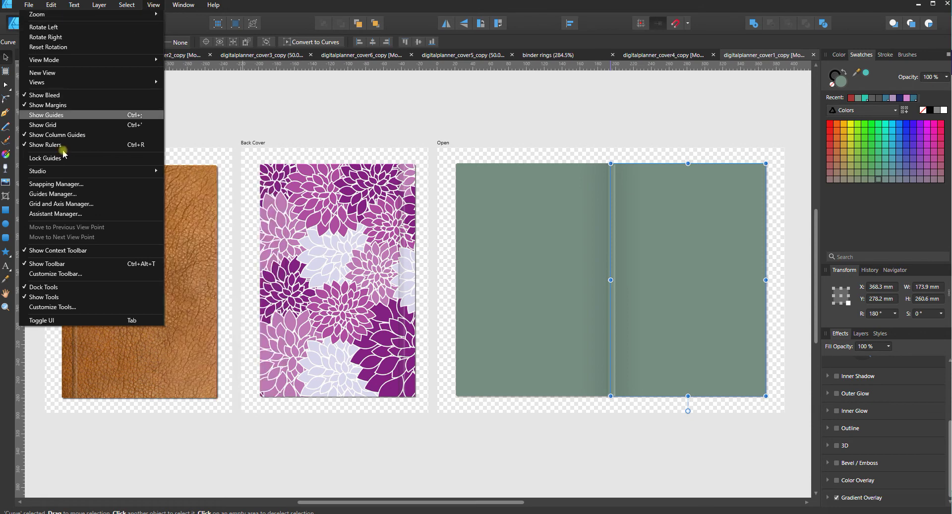
mouse_move(52, 171)
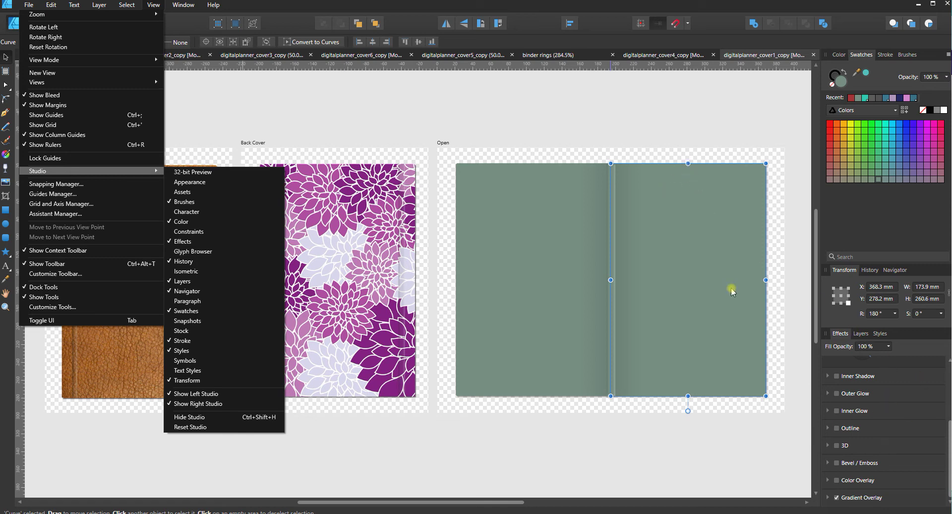
Step: Switch the Gradient Overlay on the open cover's right half off and back on to compare the shading
left_click(838, 500)
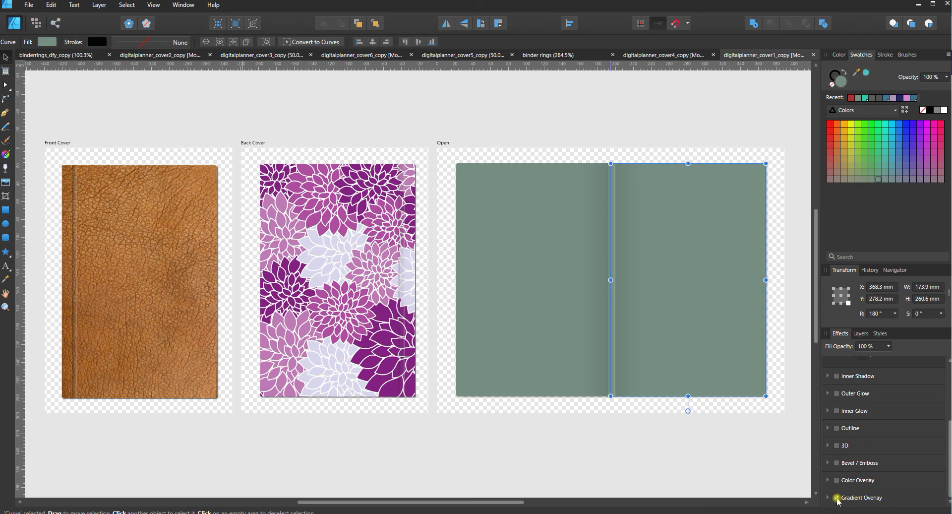
left_click(837, 498)
left_click(723, 376)
left_click(837, 498)
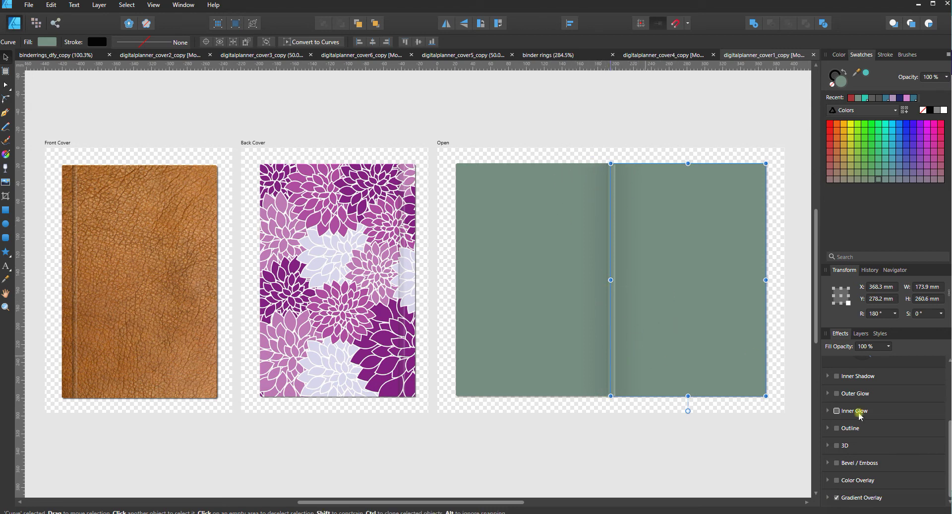
Step: Hide and show the rounded rectangle spine in the Open group to compare the cover with and without it
left_click(859, 333)
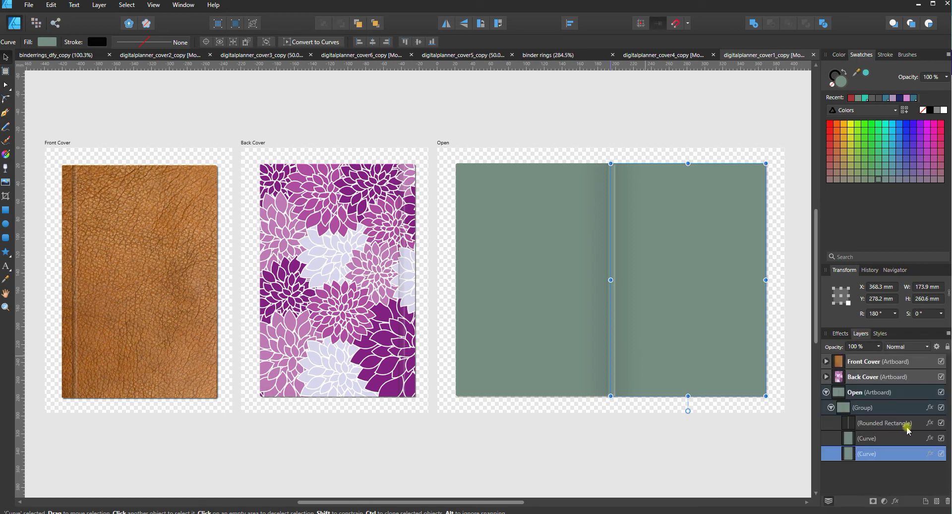
left_click(878, 424)
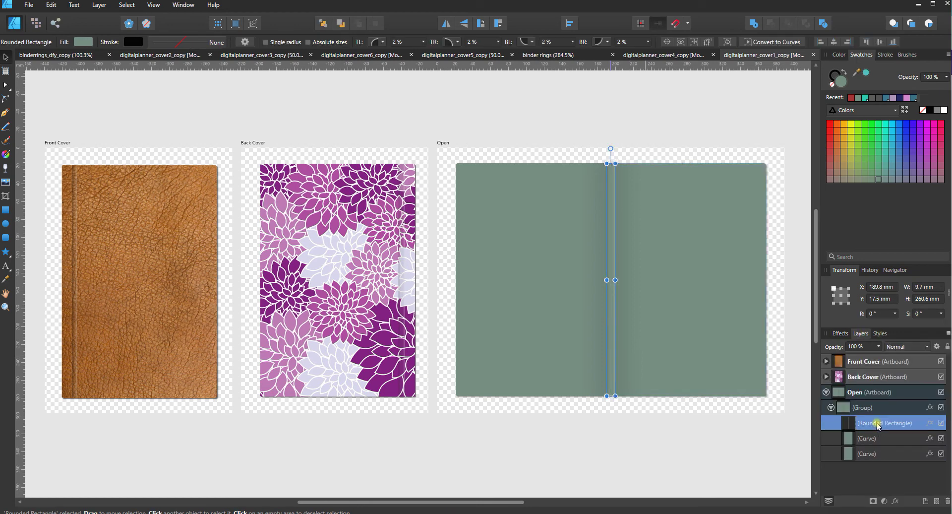
left_click(942, 423)
left_click(886, 426)
left_click(942, 424)
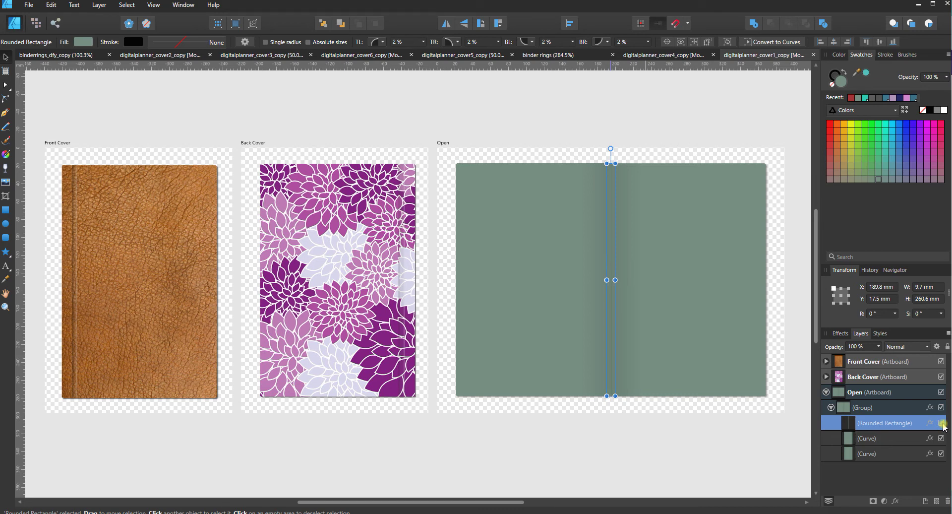
left_click(942, 424)
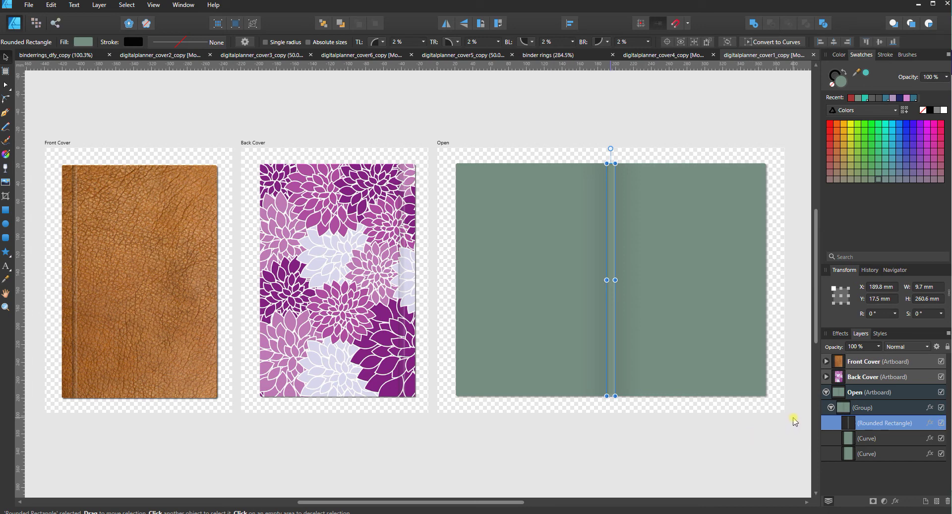
Step: Select the group inside the Back Cover artboard and review its detailed Outer Shadow settings without changing them
left_click(826, 393)
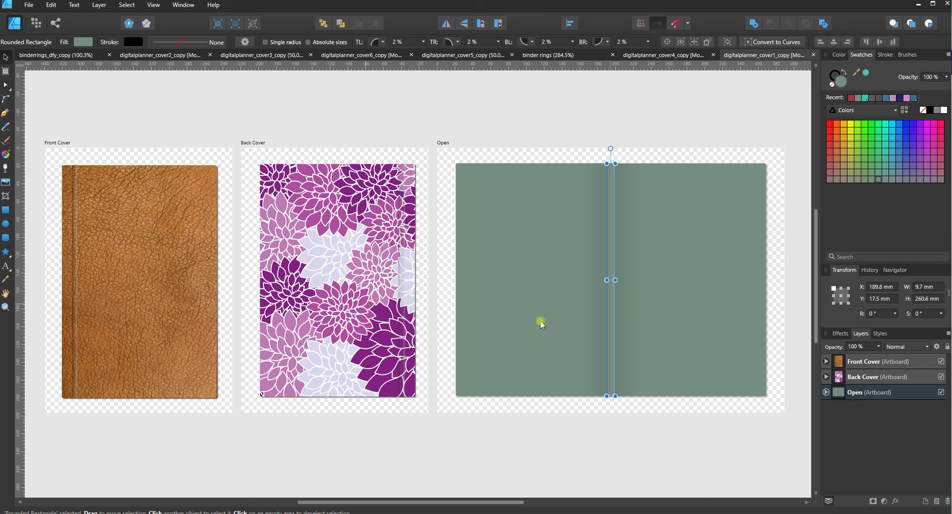
left_click(827, 377)
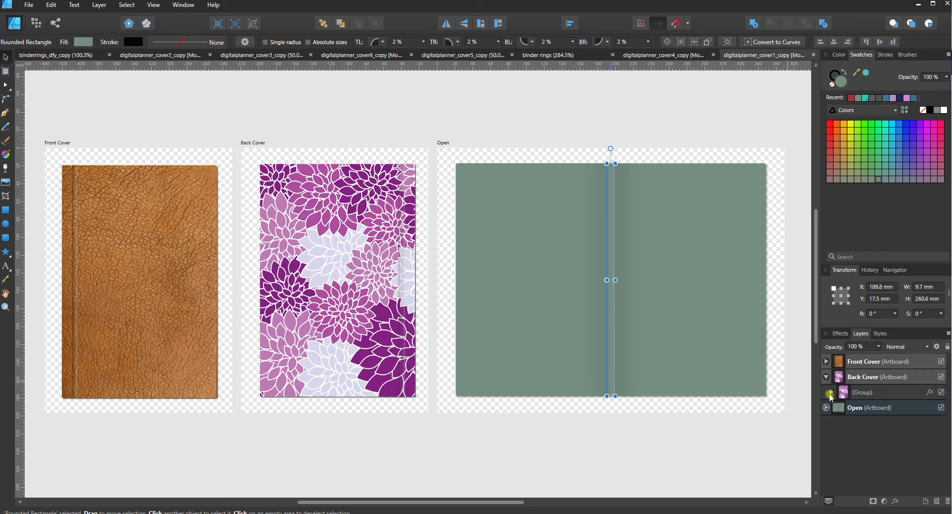
left_click(830, 393)
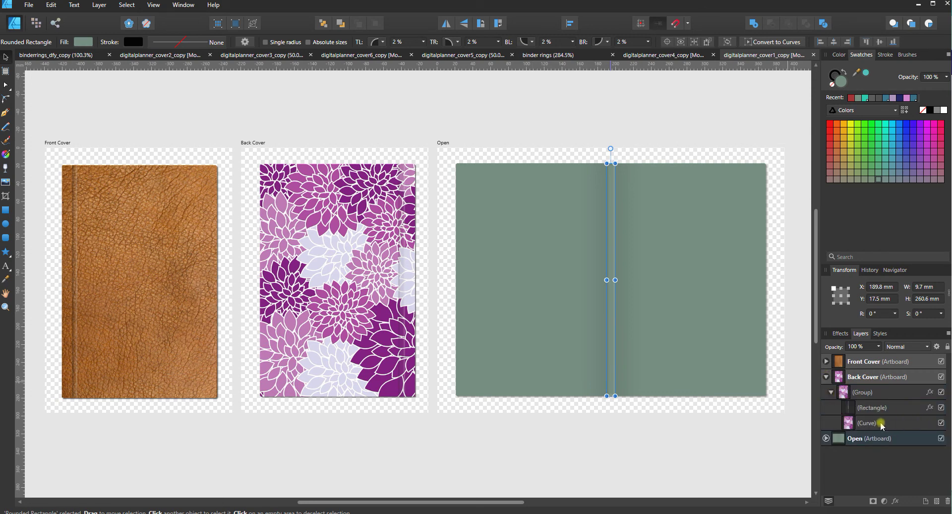
left_click(863, 391)
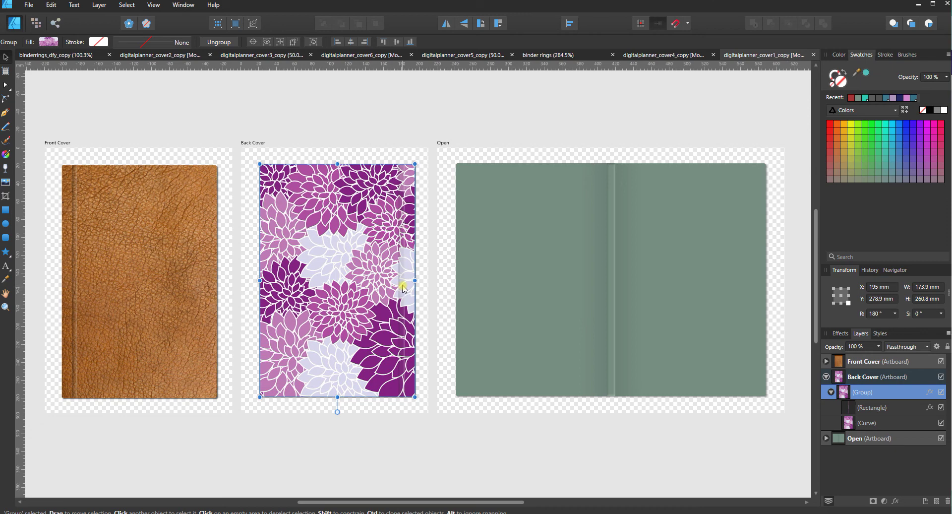
left_click(846, 334)
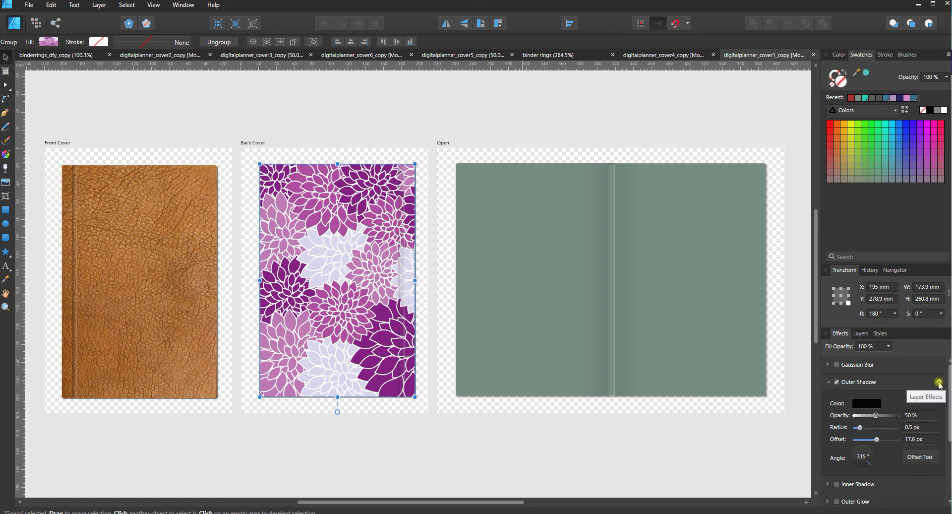
left_click(939, 382)
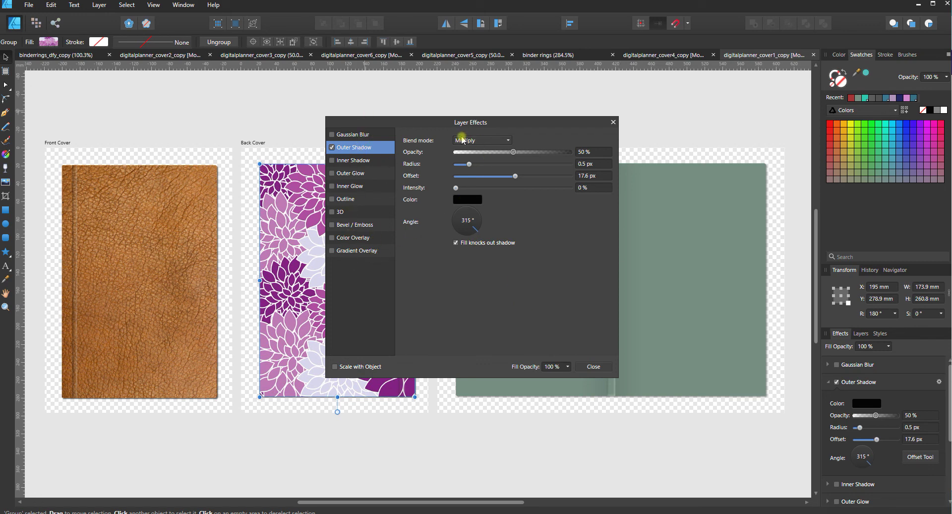
left_click(591, 366)
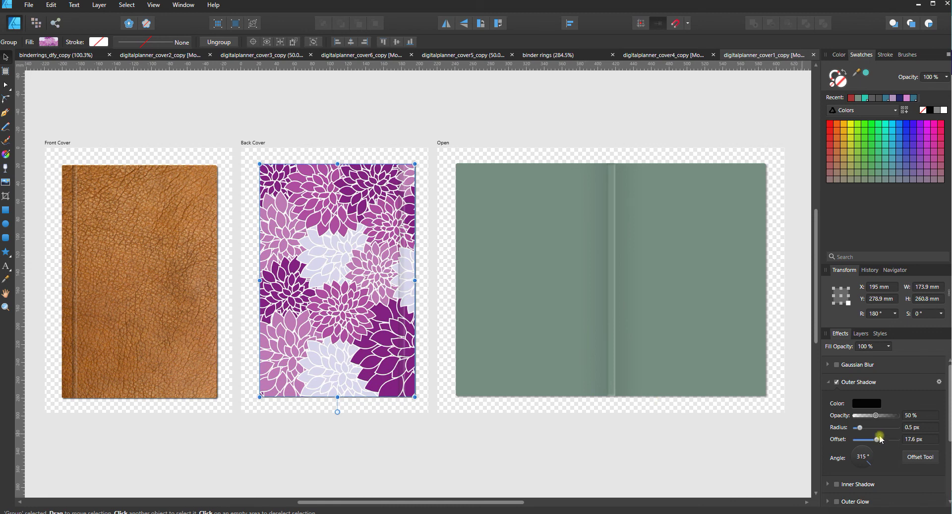
Step: Set the back cover group's outer shadow to 100% opacity and a 0.7 px radius
left_click_drag(878, 416, 899, 416)
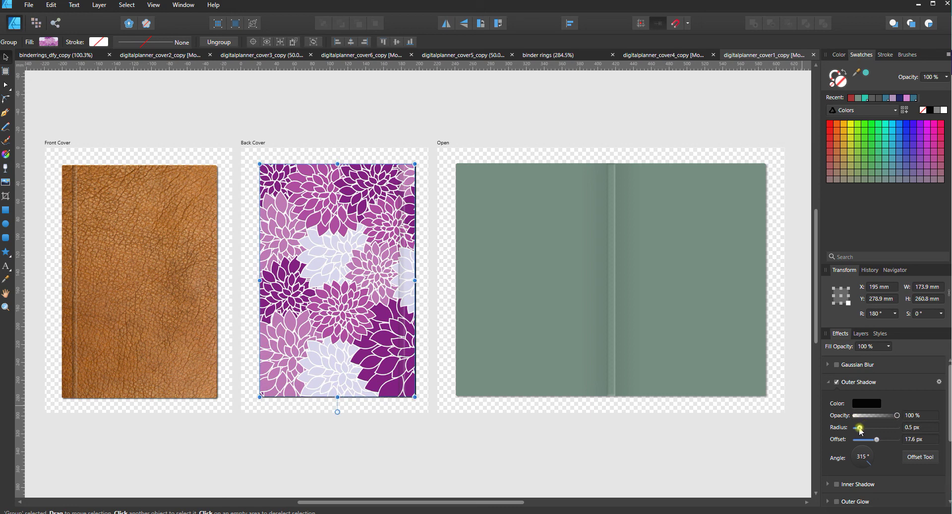
left_click_drag(860, 428, 923, 433)
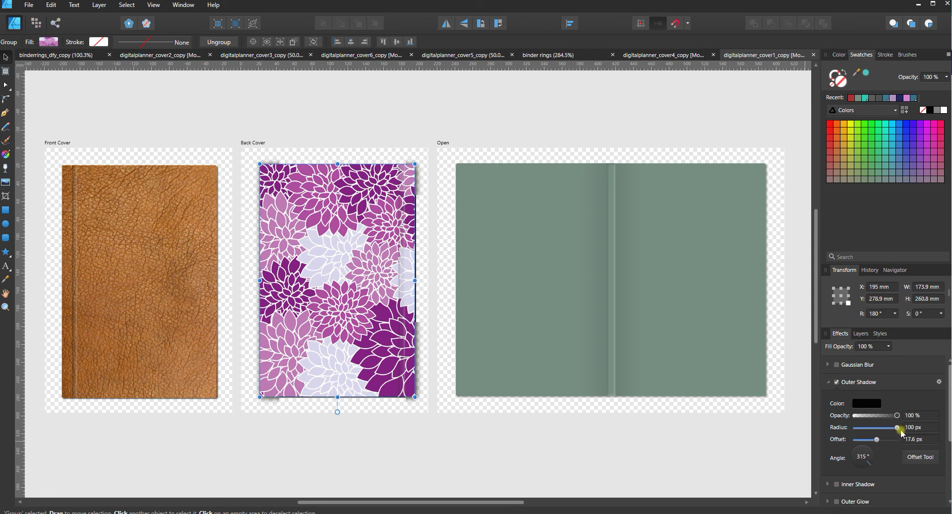
left_click_drag(901, 431, 864, 435)
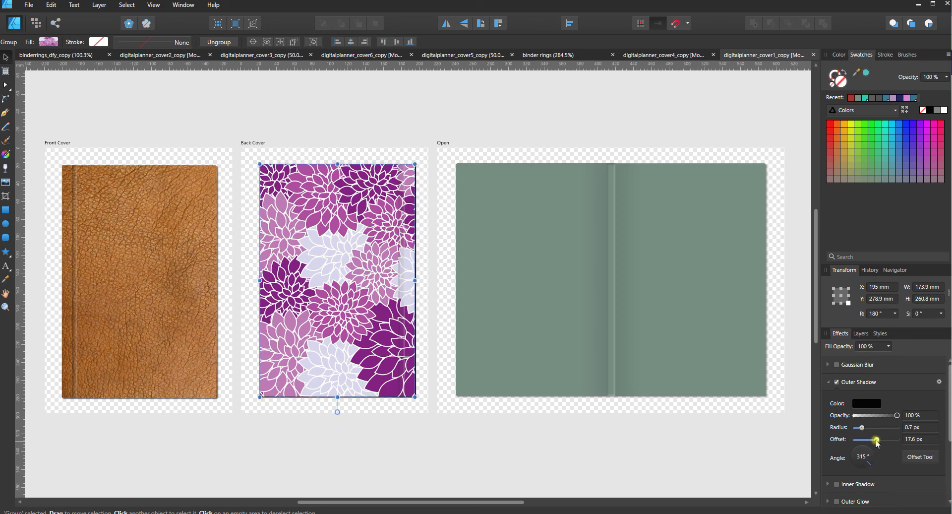
Step: Set the back cover group's outer shadow offset to 21.7 px and lower its opacity to 47%
left_click_drag(876, 440, 898, 439)
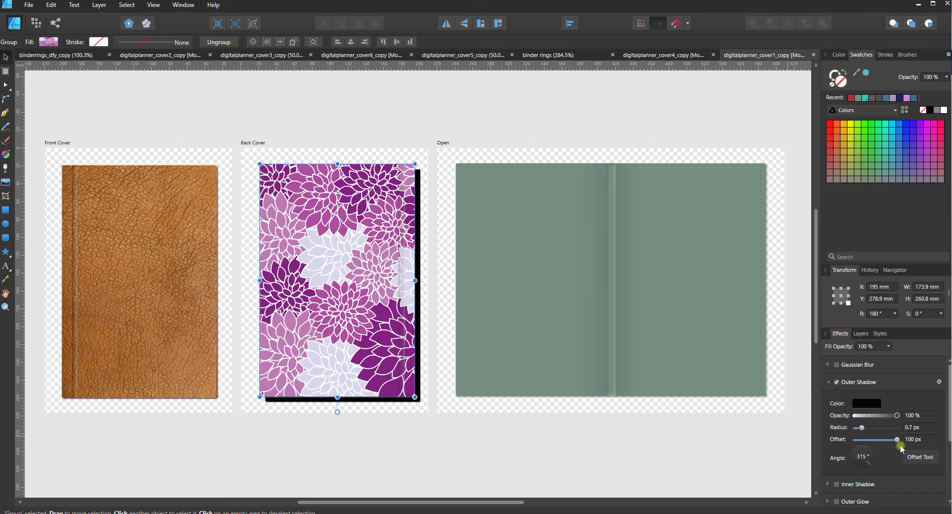
left_click_drag(900, 446, 882, 441)
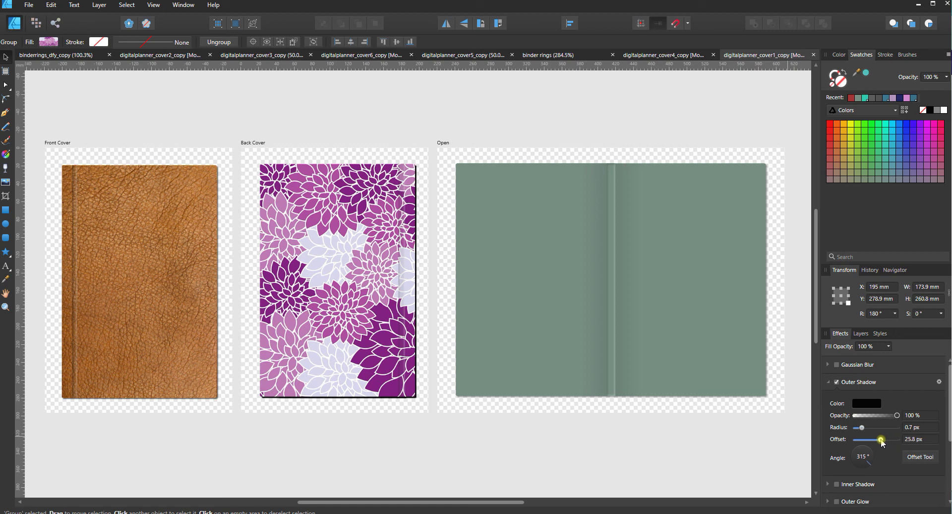
left_click_drag(882, 443, 876, 419)
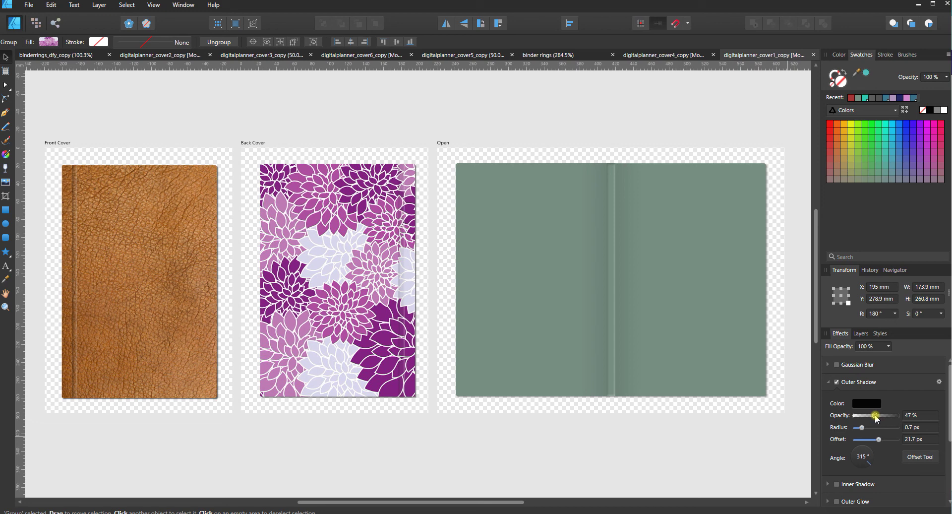
left_click_drag(876, 418, 876, 418)
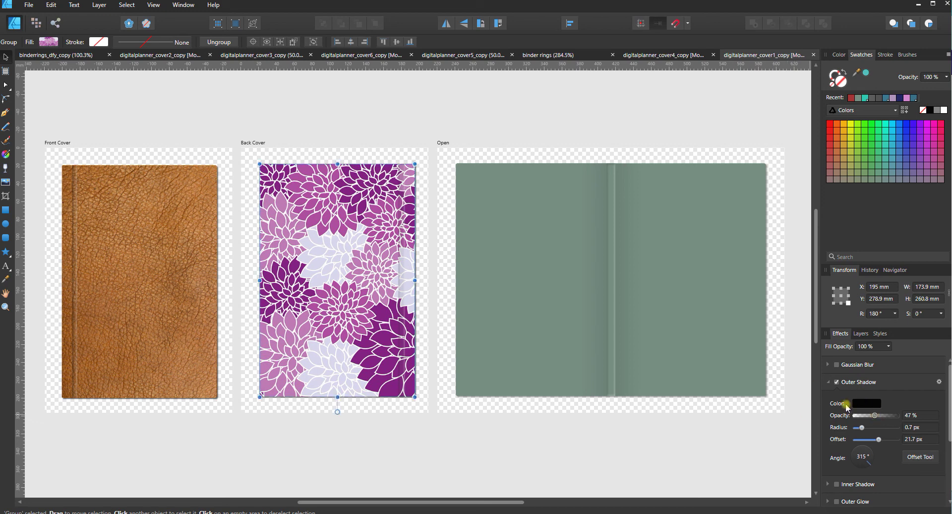
Step: Switch the back cover group's Outer Shadow off, deselect the group to compare the look, and switch the shadow back on
left_click(836, 382)
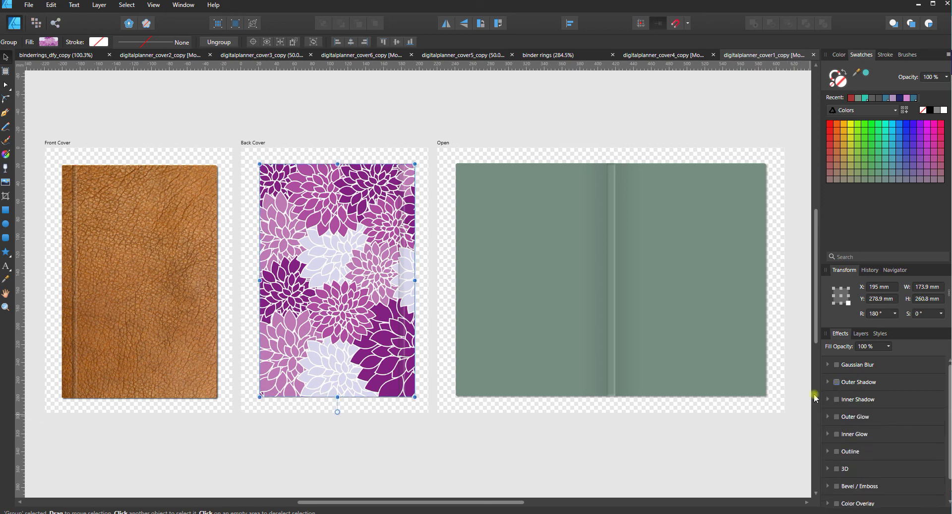
left_click(765, 439)
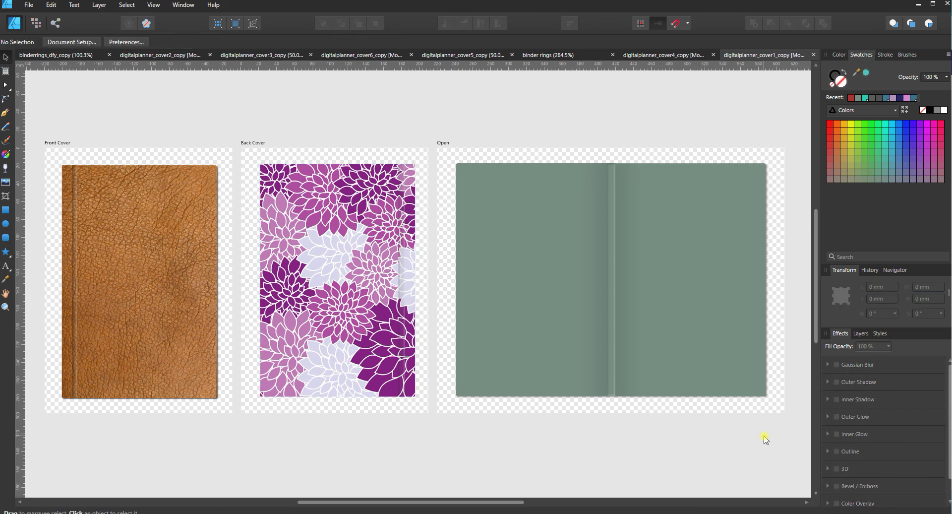
left_click(835, 382)
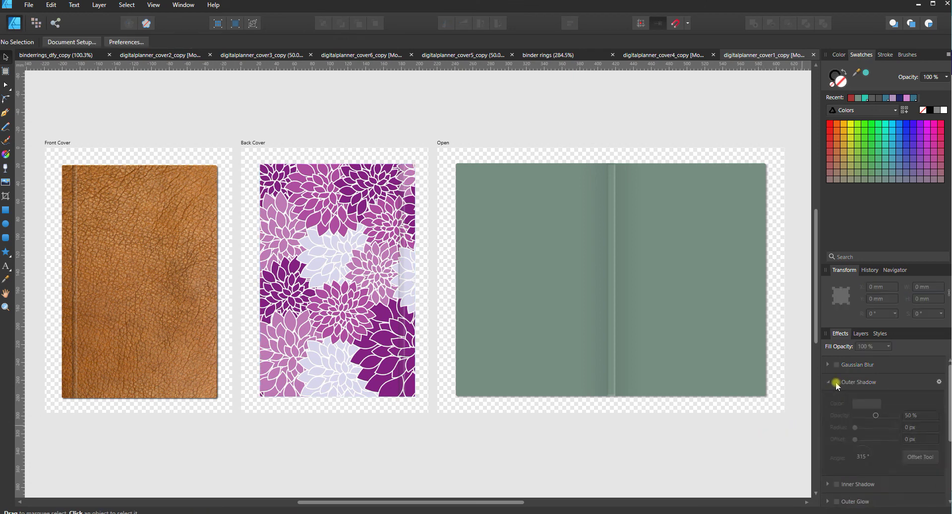
left_click(836, 382)
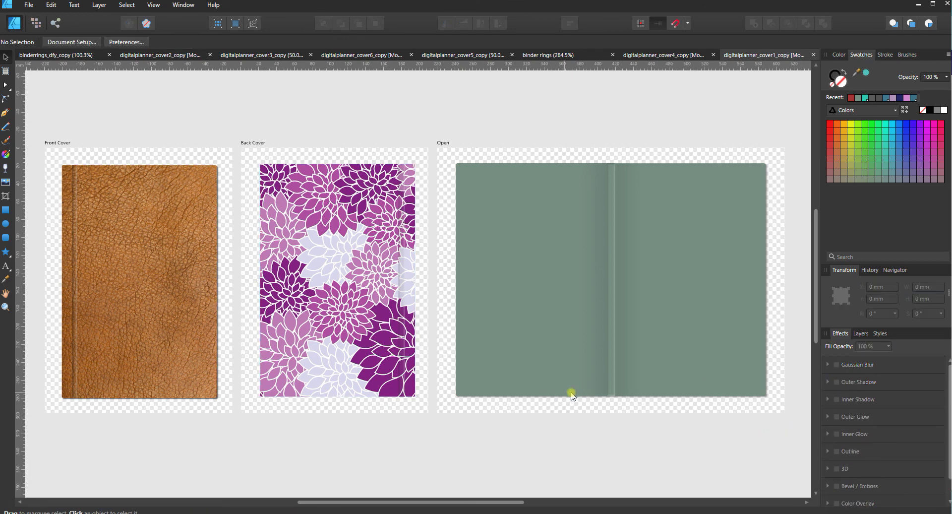
left_click(380, 229)
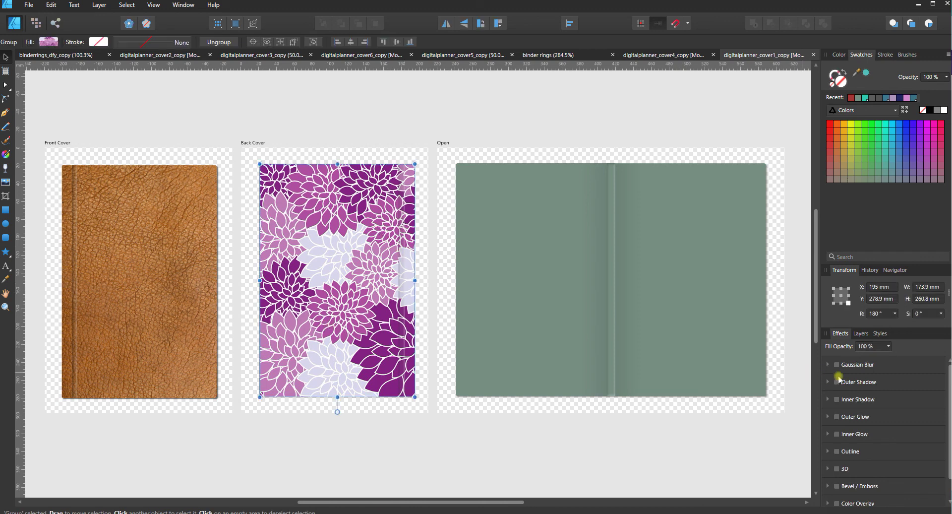
left_click(836, 382)
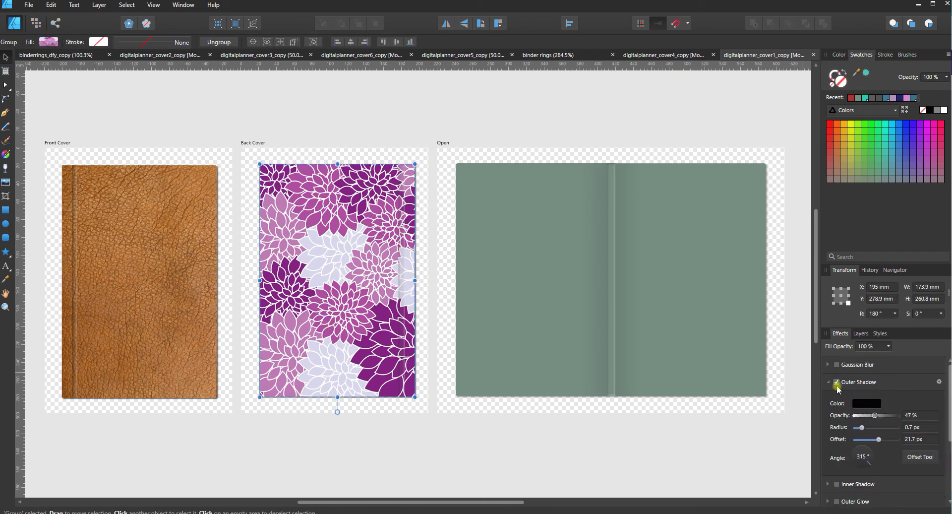